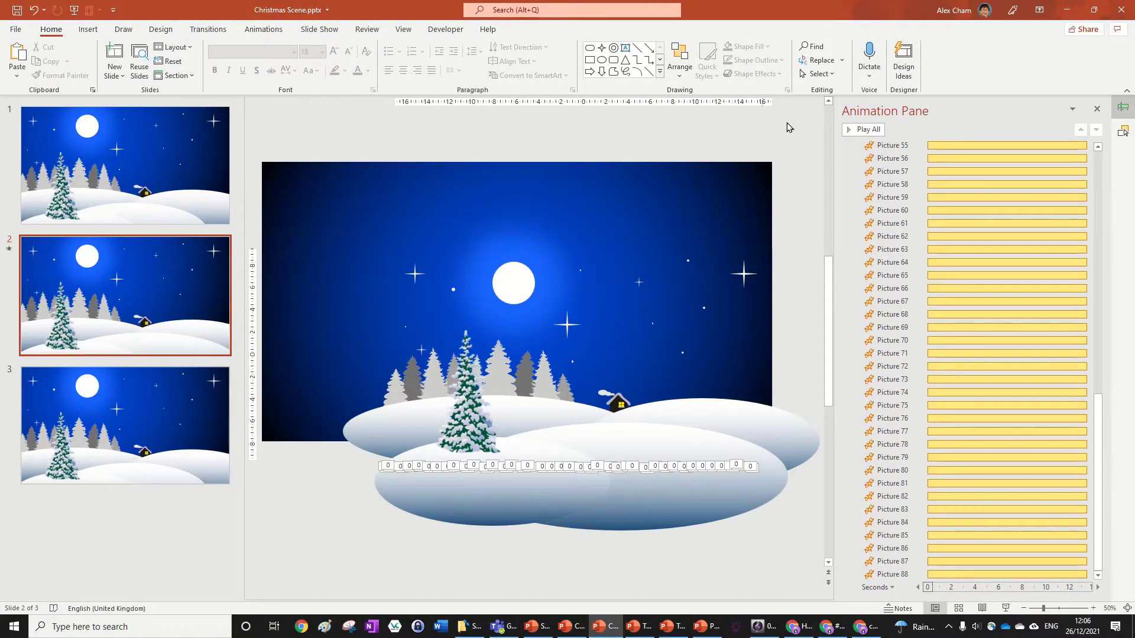
# Preview the snow animation on slide 2 of the finished Christmas scene
pyautogui.click(864, 130)
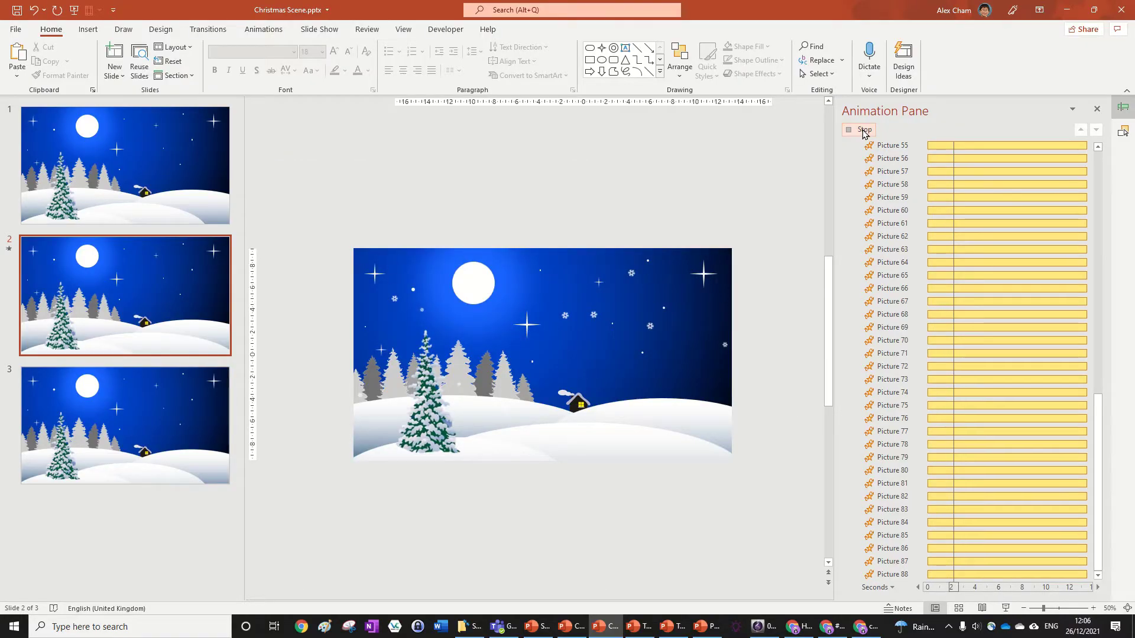
# Create a new presentation and change its first slide to the Blank layout
pyautogui.hotkey('ctrl', 'n')
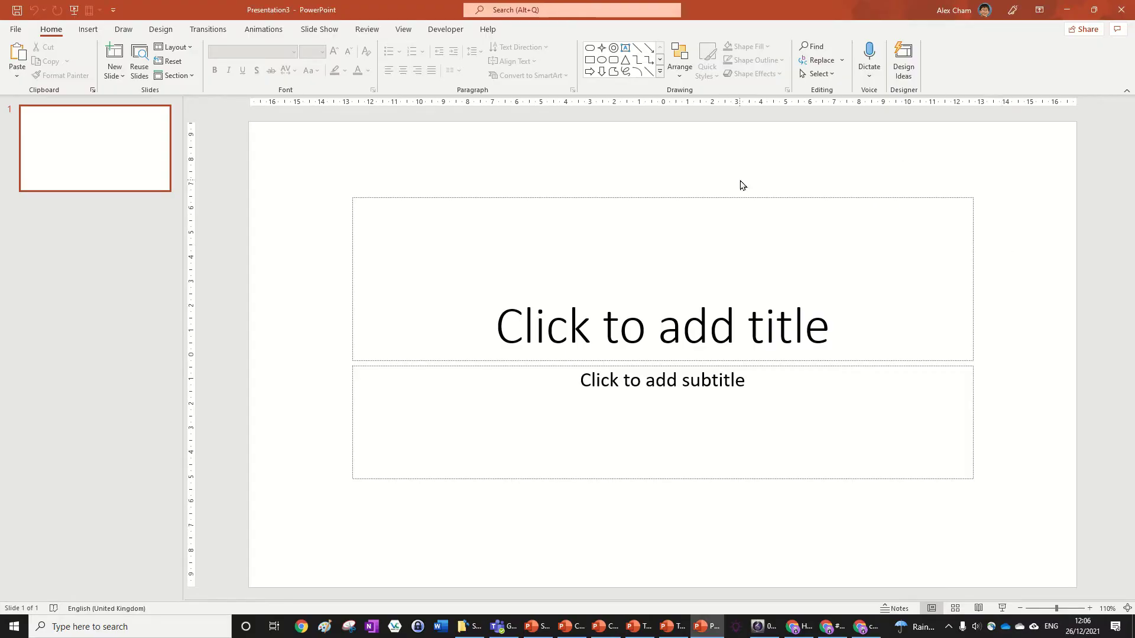
pyautogui.click(173, 47)
pyautogui.click(178, 214)
pyautogui.scroll(-1, 731, 200)
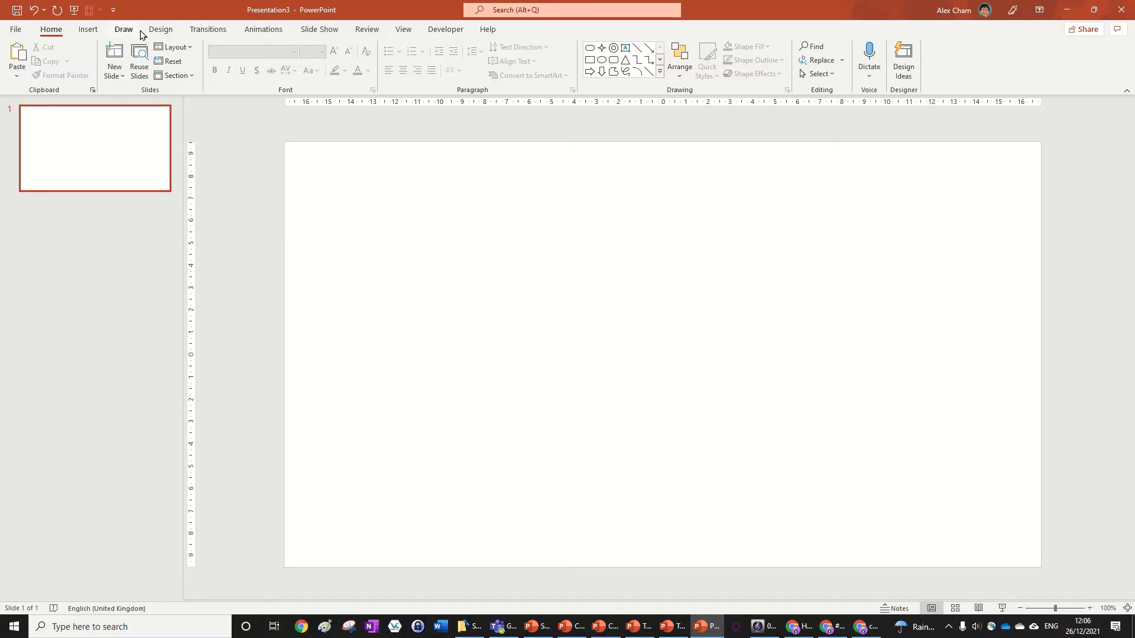
# Set the slide background to a solid black fill
pyautogui.click(161, 29)
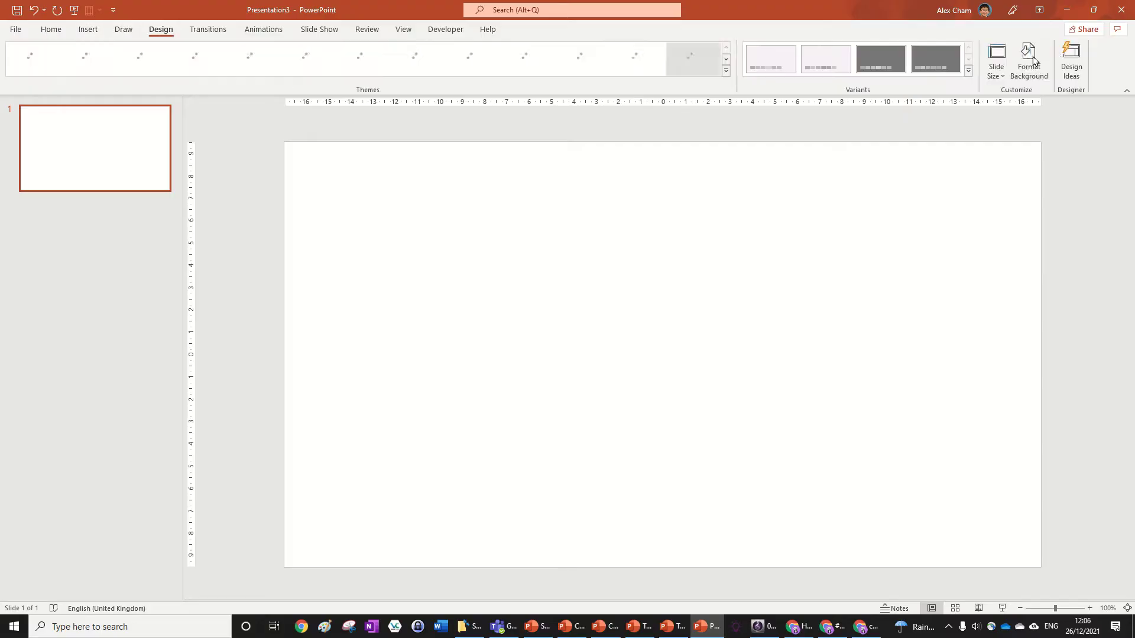
pyautogui.click(1029, 65)
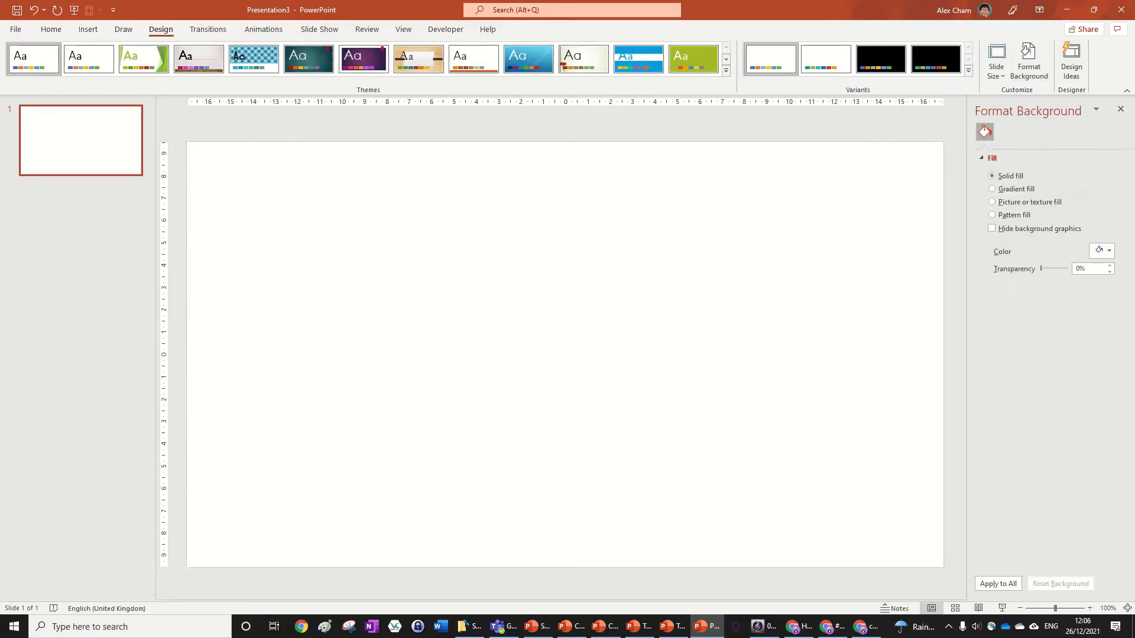
pyautogui.click(1105, 251)
pyautogui.click(1046, 296)
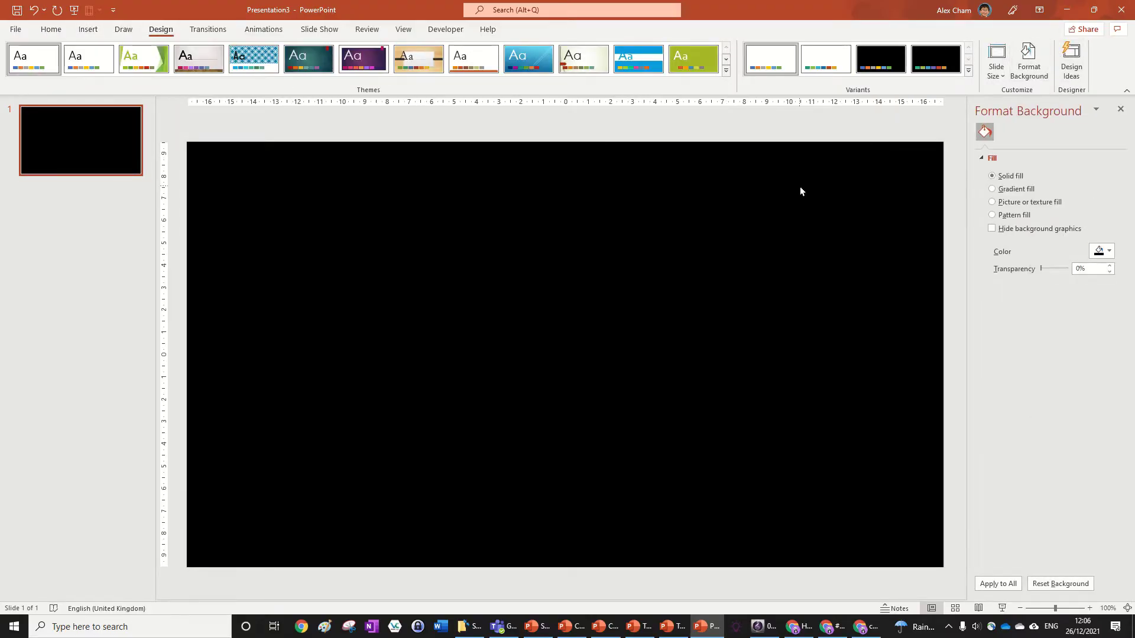
pyautogui.scroll(-4, 800, 186)
pyautogui.scroll(1, 800, 190)
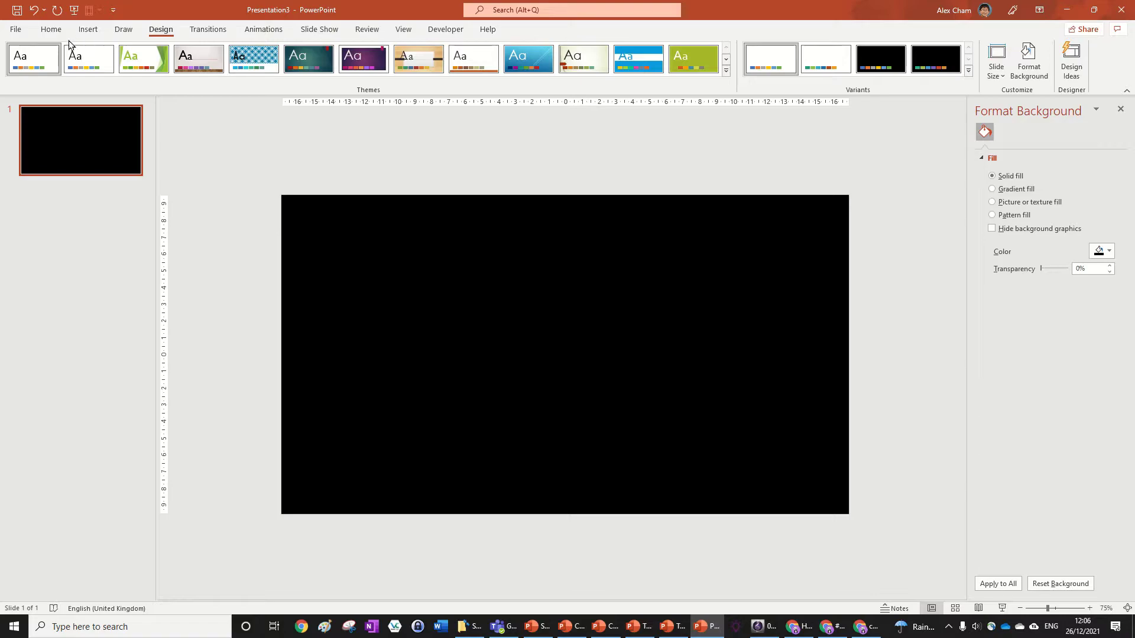
# Draw an oval about 20 cm wide and 9 cm high and place it over the slide's lower-left corner
pyautogui.click(52, 31)
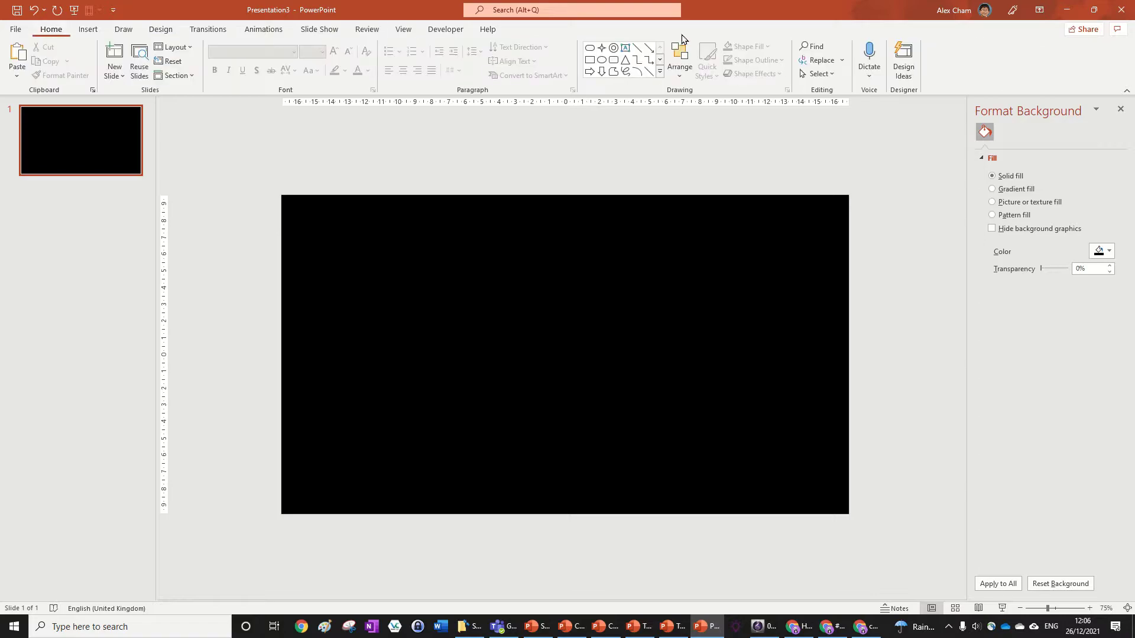
pyautogui.click(660, 73)
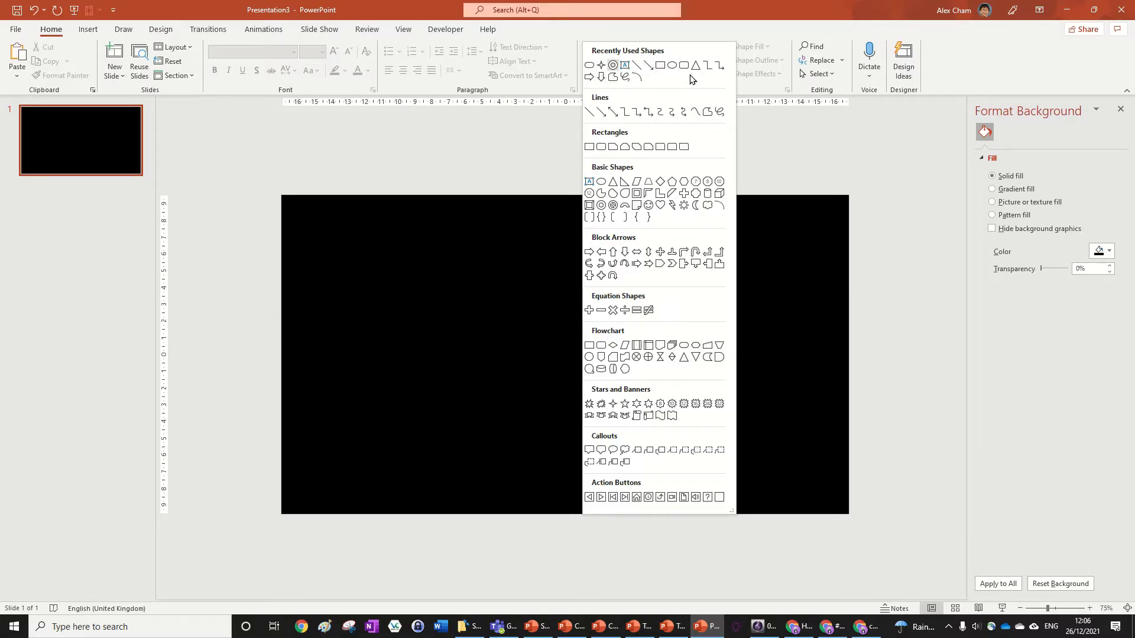
pyautogui.click(602, 183)
pyautogui.moveTo(360, 303); pyautogui.dragTo(697, 403)
pyautogui.moveTo(556, 356); pyautogui.dragTo(456, 502)
pyautogui.click(571, 462)
pyautogui.click(433, 494)
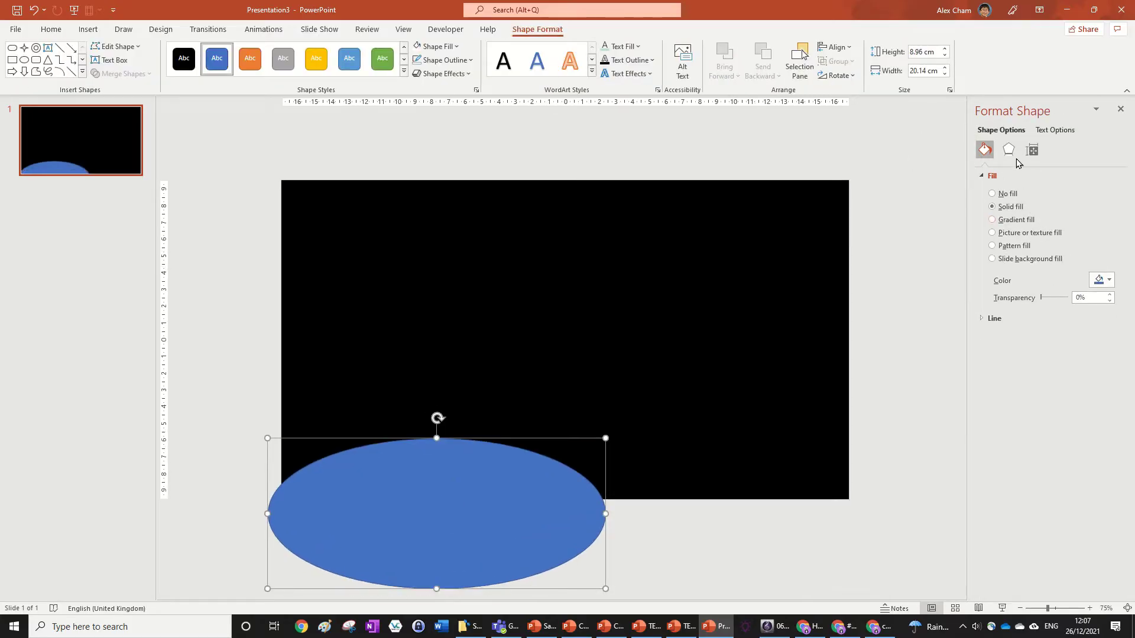
pyautogui.click(437, 46)
pyautogui.click(482, 198)
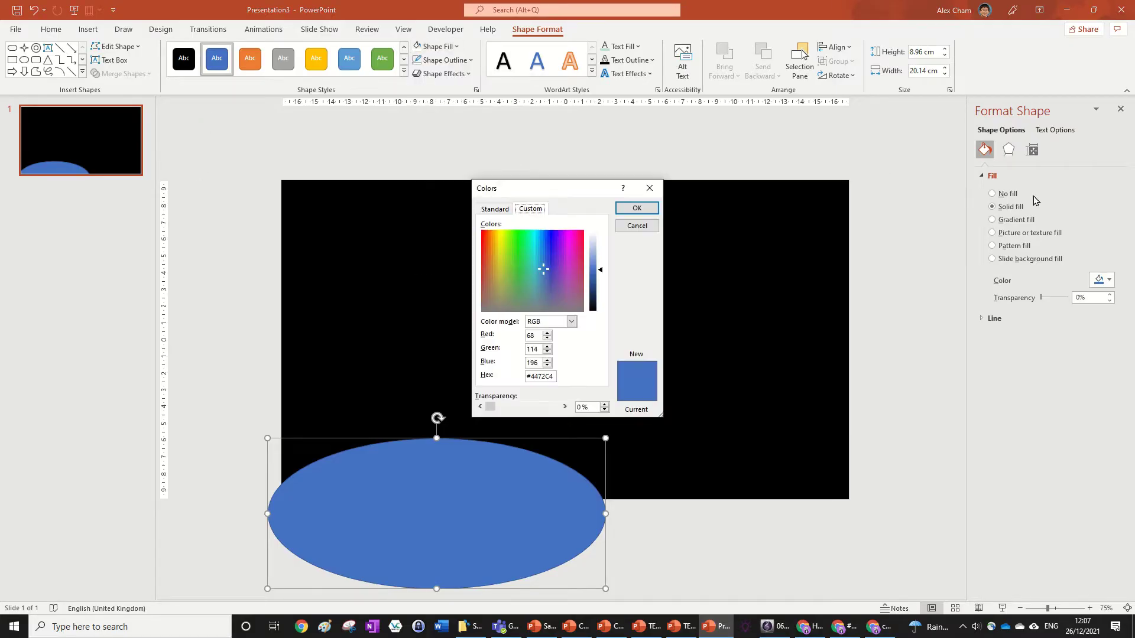
pyautogui.click(649, 188)
pyautogui.click(436, 46)
pyautogui.click(650, 150)
# Fill the oval with a gradient from white to Blue, Accent 5, Darker 50%
pyautogui.click(449, 50)
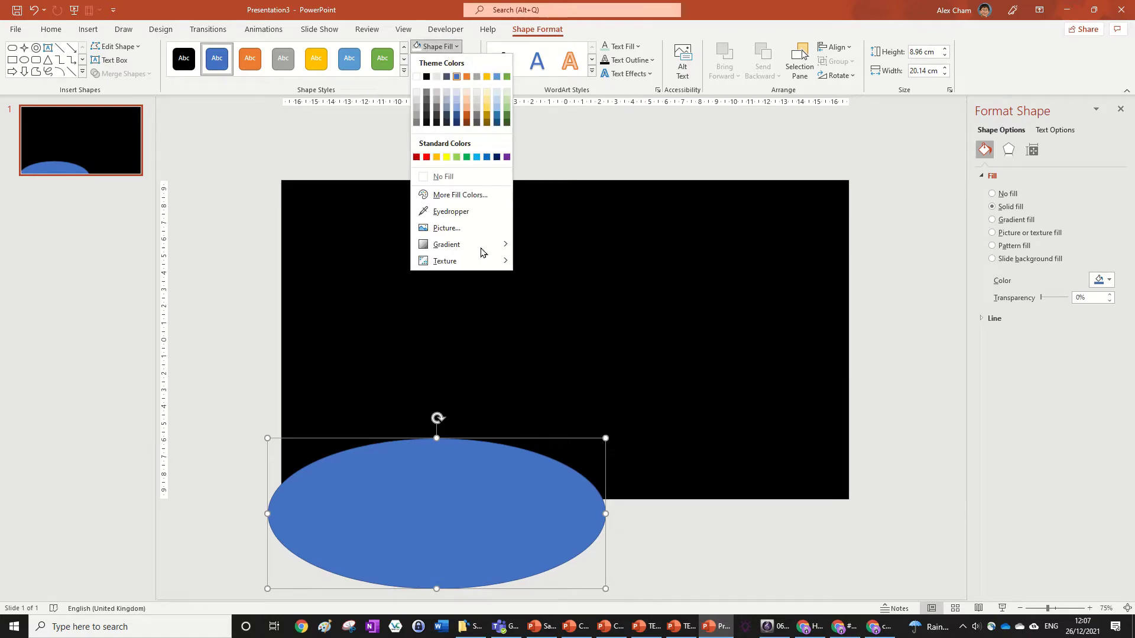
pyautogui.click(708, 494)
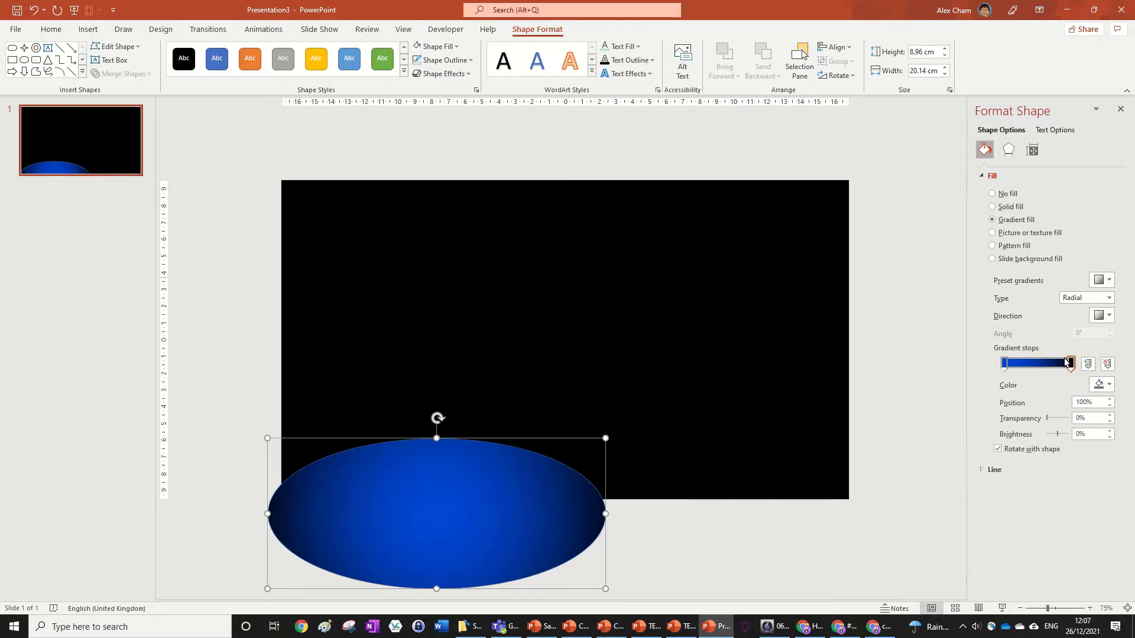
pyautogui.click(1005, 366)
pyautogui.click(1104, 385)
pyautogui.click(1037, 416)
pyautogui.click(1070, 363)
pyautogui.click(1104, 385)
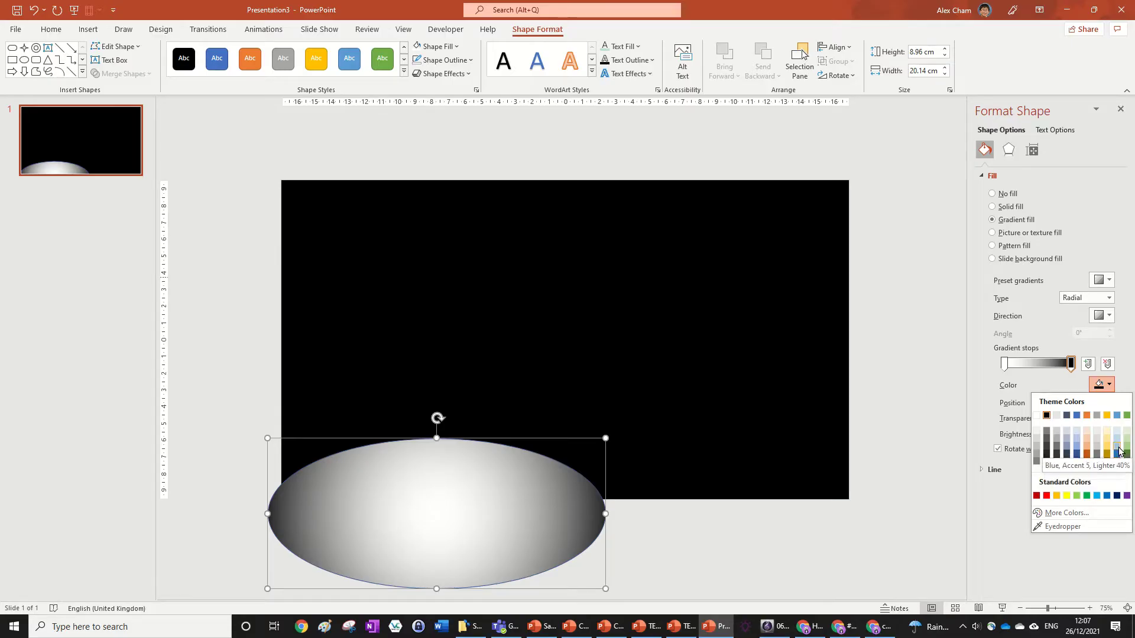
pyautogui.click(1117, 462)
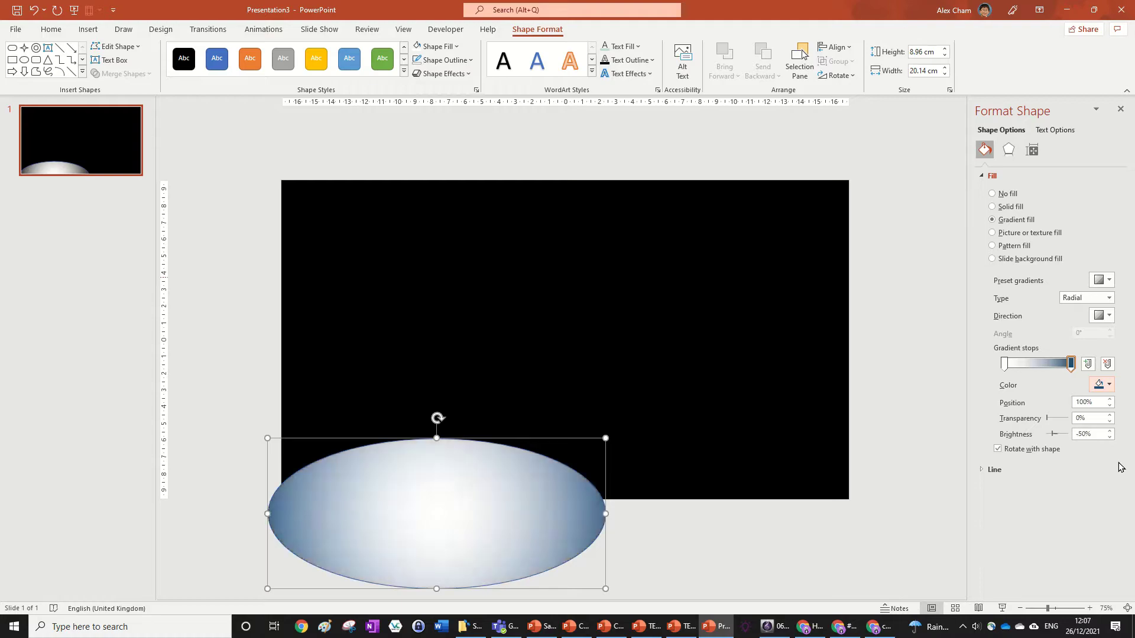
pyautogui.click(797, 387)
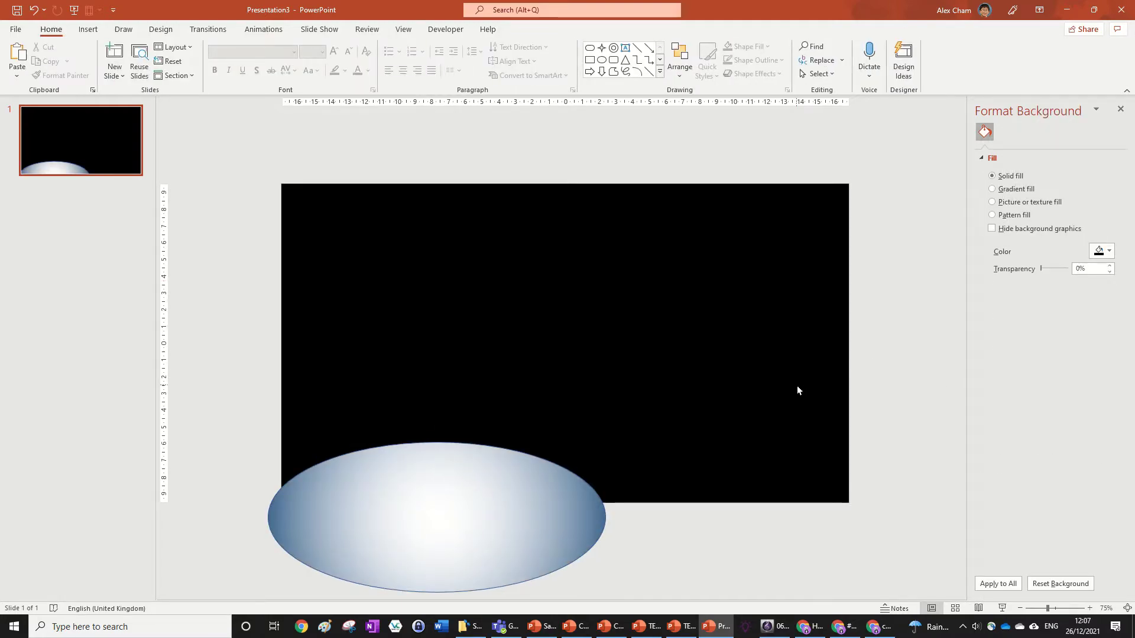
# Change the oval's gradient type to Linear with a 90° angle
pyautogui.click(394, 476)
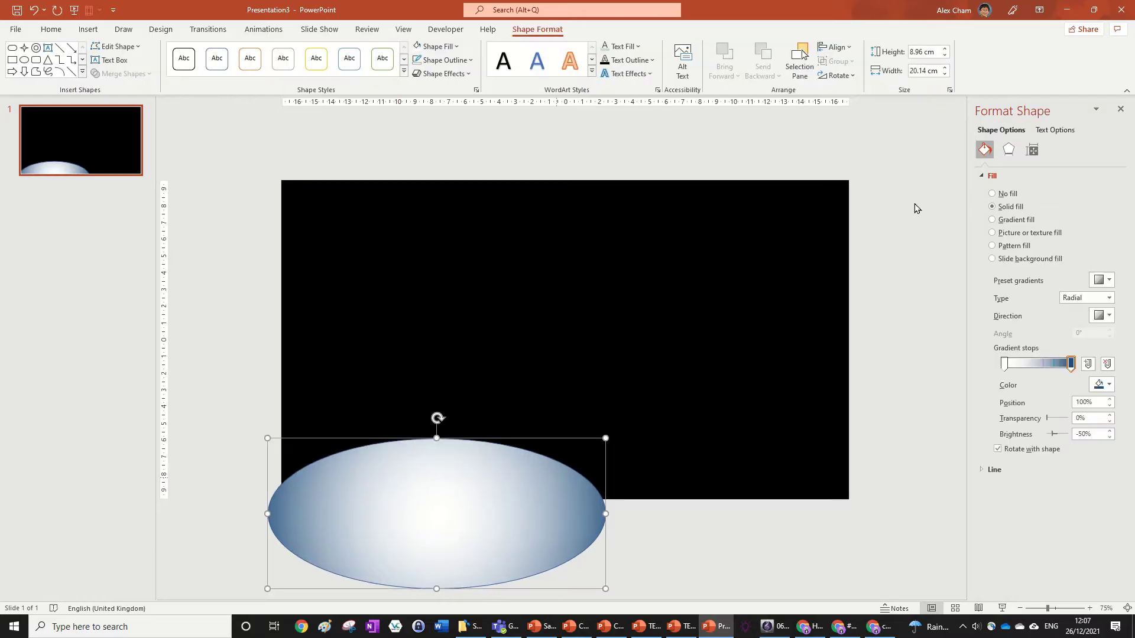
pyautogui.click(1085, 298)
pyautogui.click(1068, 307)
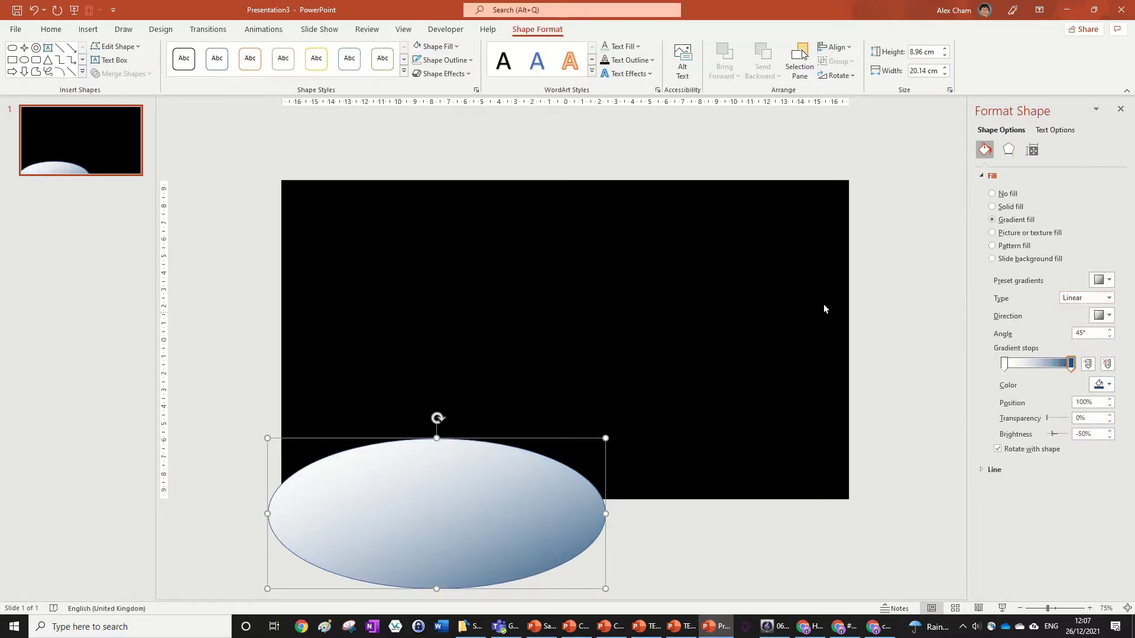
pyautogui.click(1110, 336)
pyautogui.click(1110, 337)
pyautogui.click(1110, 332)
pyautogui.click(1110, 331)
pyautogui.click(1110, 331)
pyautogui.click(1111, 331)
pyautogui.click(1110, 332)
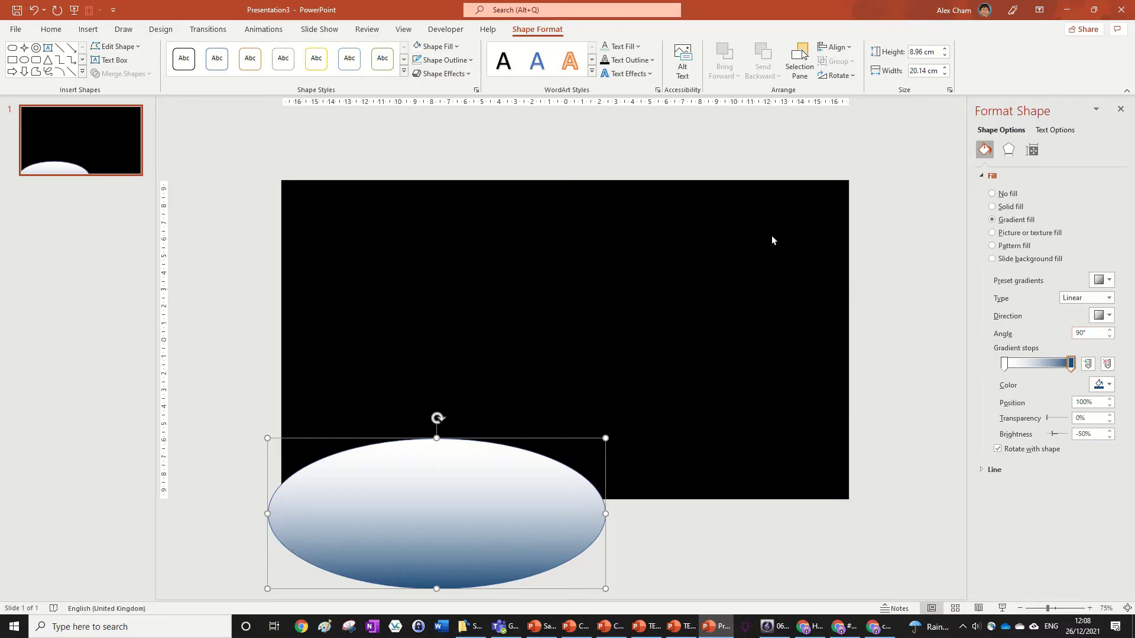
pyautogui.click(910, 188)
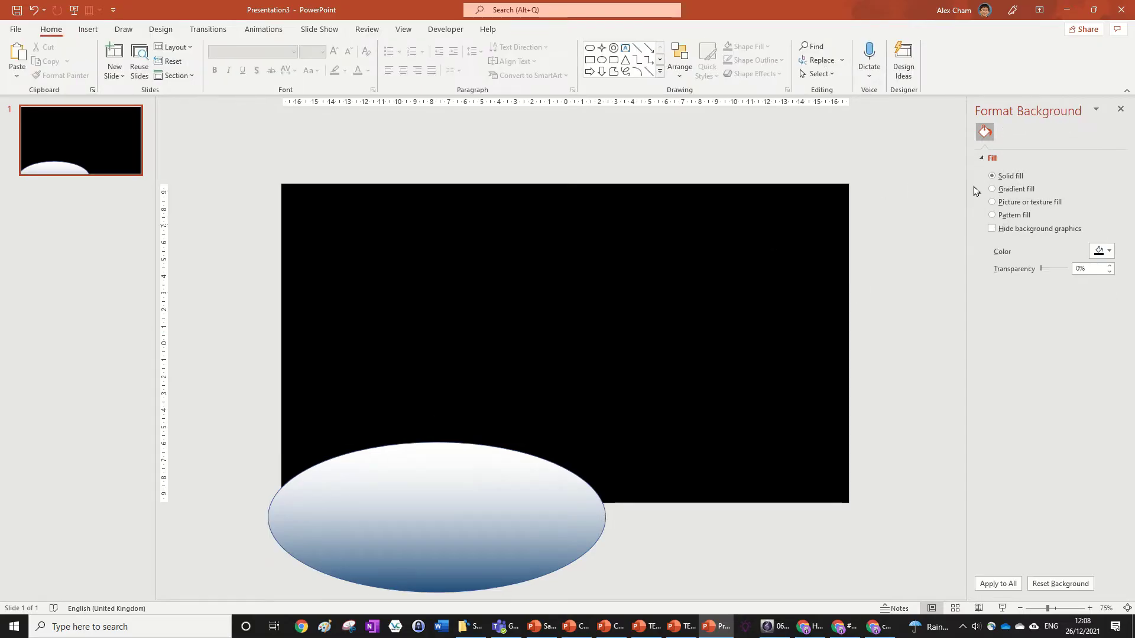
# Remove the oval's outline and shift the oval slightly to the right along the slide's lower edge
pyautogui.click(507, 483)
pyautogui.click(990, 470)
pyautogui.click(1005, 488)
pyautogui.click(856, 253)
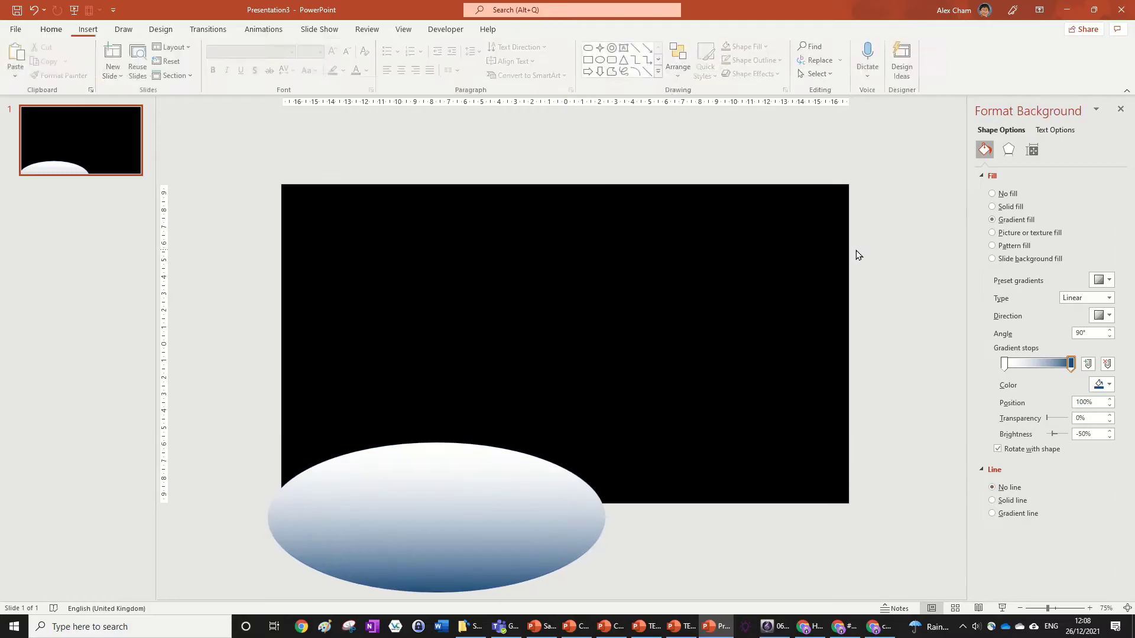
pyautogui.click(491, 516)
pyautogui.moveTo(507, 507)
pyautogui.mouseDown()
pyautogui.moveTo(524, 489)
pyautogui.moveTo(509, 509)
pyautogui.mouseUp()
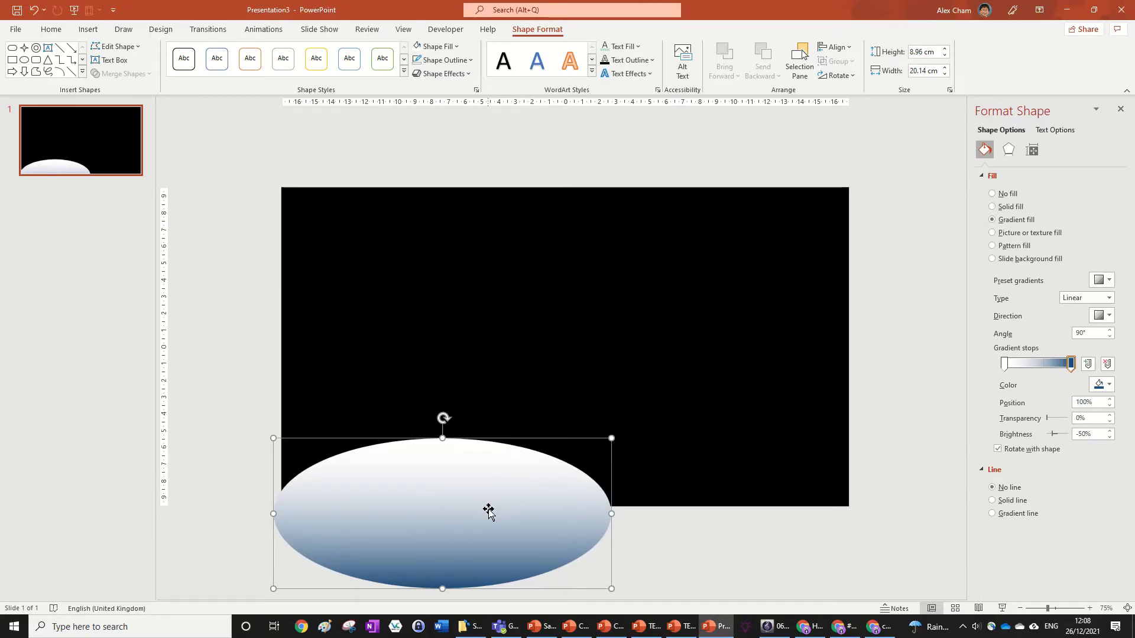
# Duplicate the hill oval up and to its right, and widen the copy to about 26 cm
pyautogui.click(739, 400)
pyautogui.click(514, 476)
pyautogui.moveTo(461, 489); pyautogui.dragTo(611, 467)
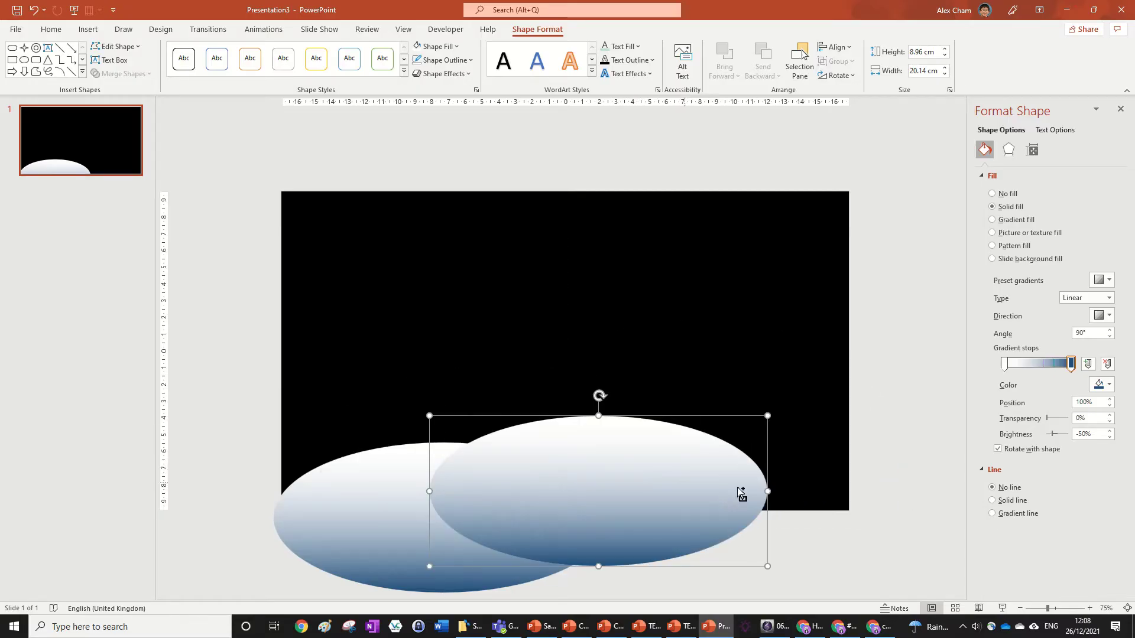
pyautogui.moveTo(768, 490); pyautogui.dragTo(861, 484)
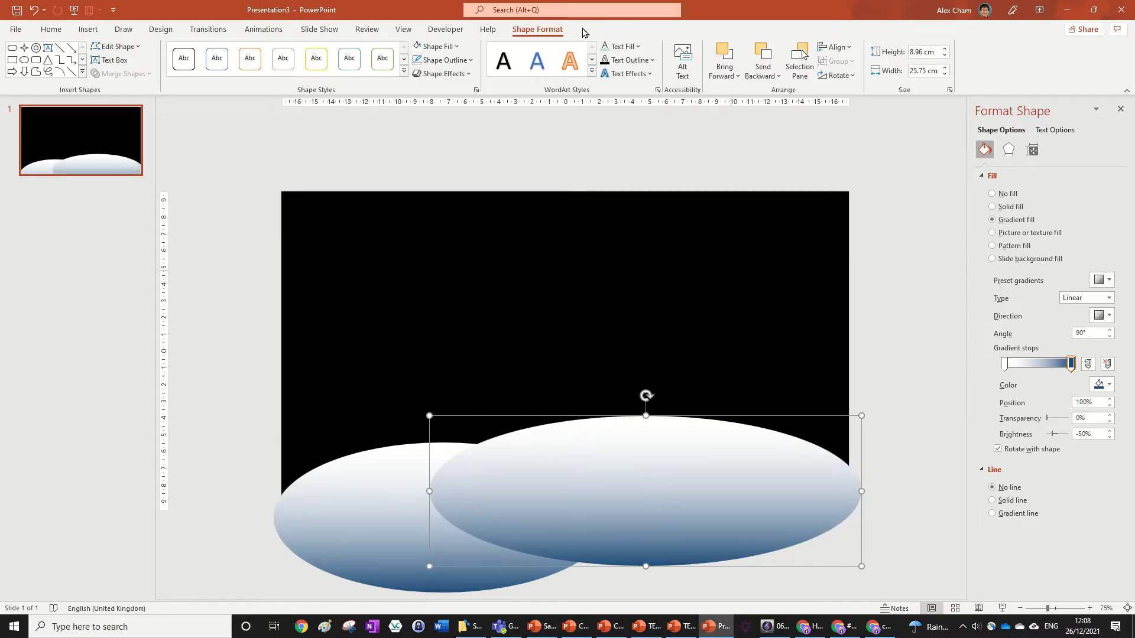
# Show the list of slide objects and send the wide oval behind the first oval
pyautogui.click(800, 59)
pyautogui.click(769, 56)
pyautogui.click(826, 309)
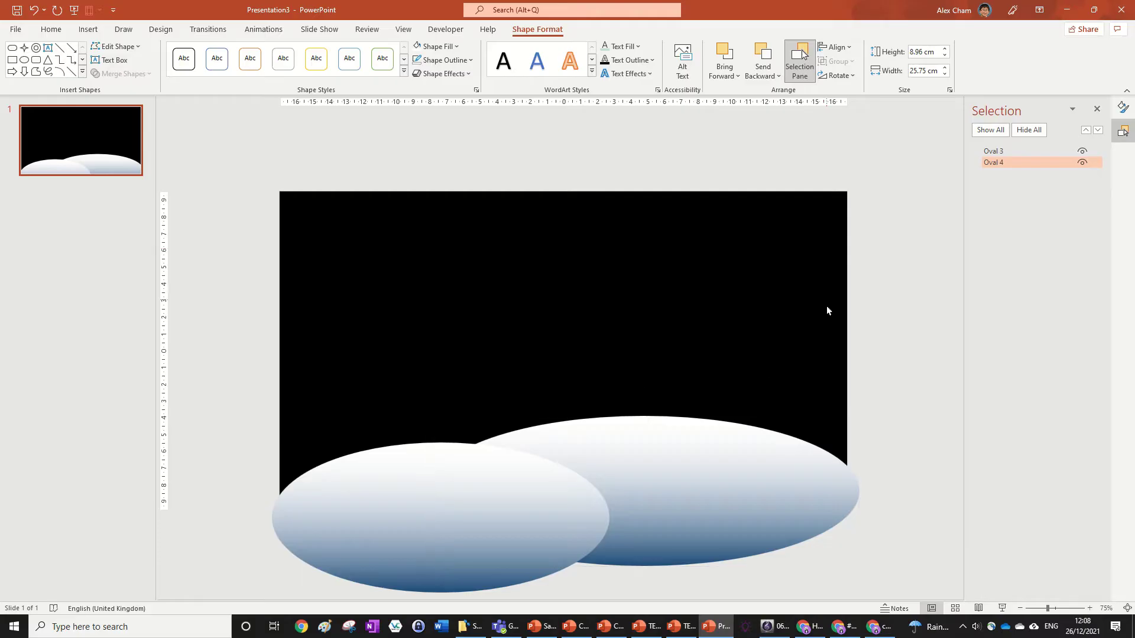
# Duplicate the wide oval, narrow the copy to about 18 cm and place it higher over the slide's right edge
pyautogui.moveTo(733, 436); pyautogui.dragTo(868, 386)
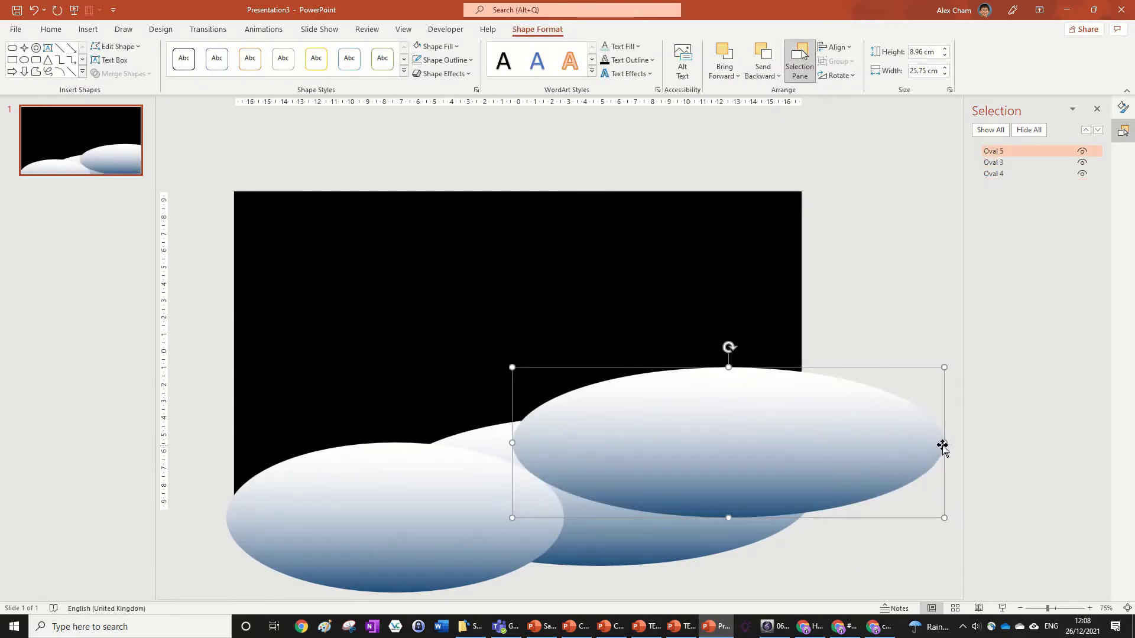
pyautogui.moveTo(921, 445); pyautogui.dragTo(818, 451)
pyautogui.moveTo(777, 398); pyautogui.dragTo(813, 392)
# Send the newest oval on the right behind the other two hills
pyautogui.click(762, 56)
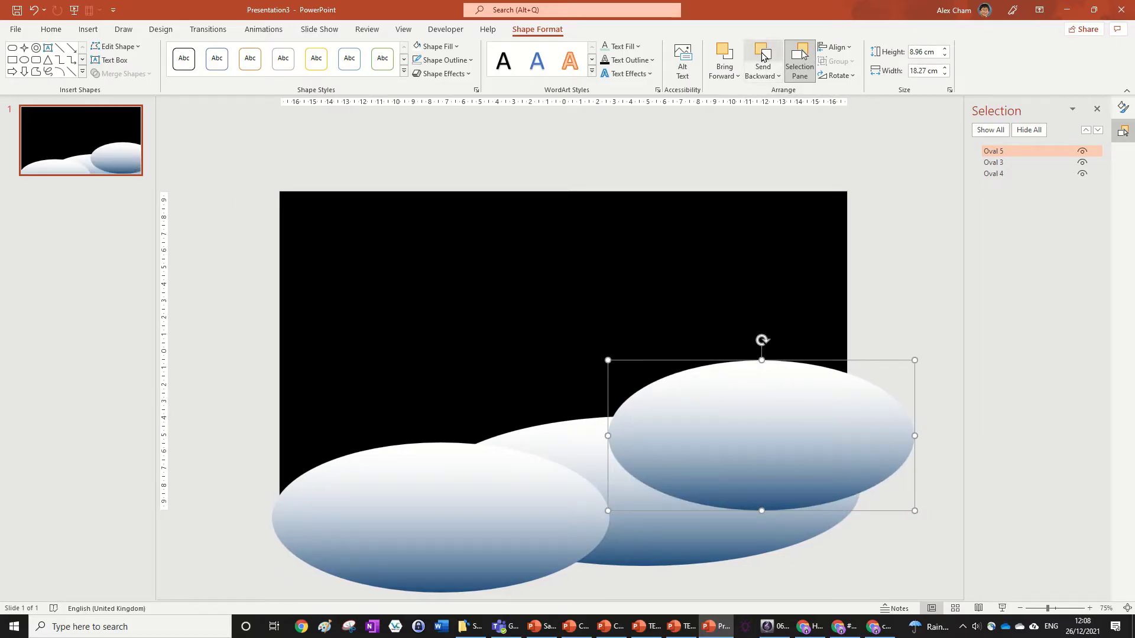
pyautogui.click(762, 56)
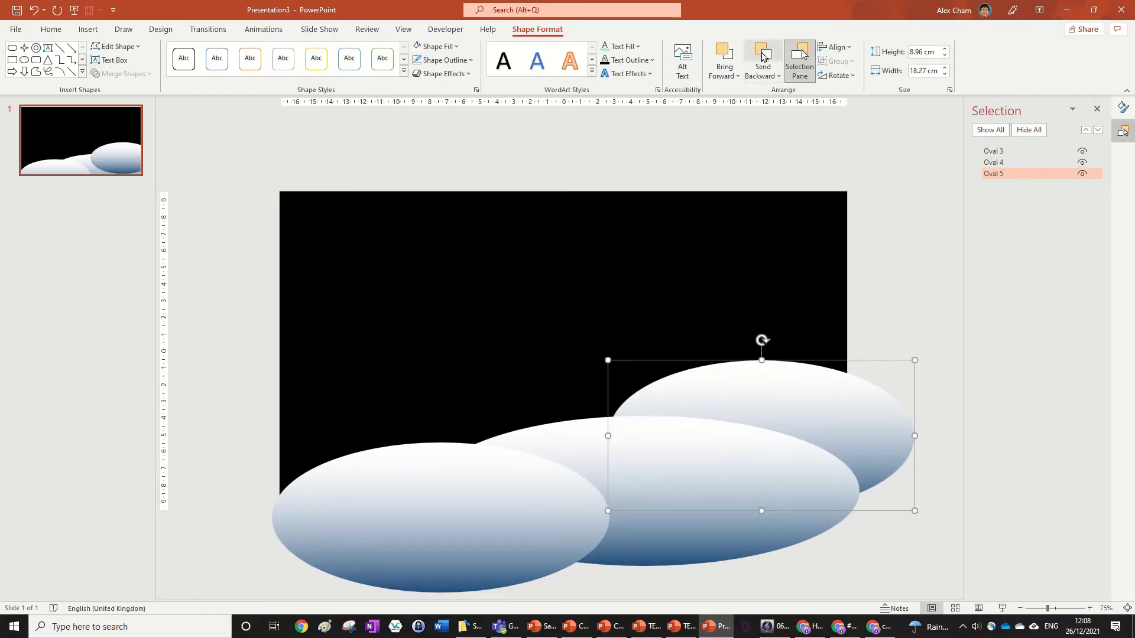
pyautogui.click(860, 242)
pyautogui.scroll(-4, 821, 264)
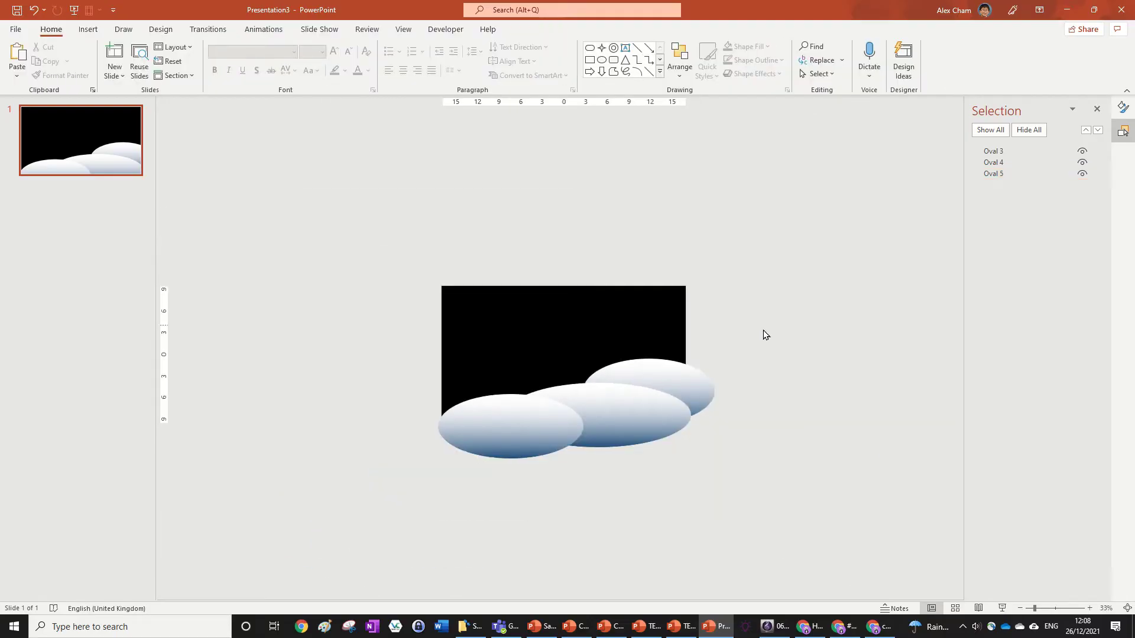
pyautogui.scroll(3, 763, 342)
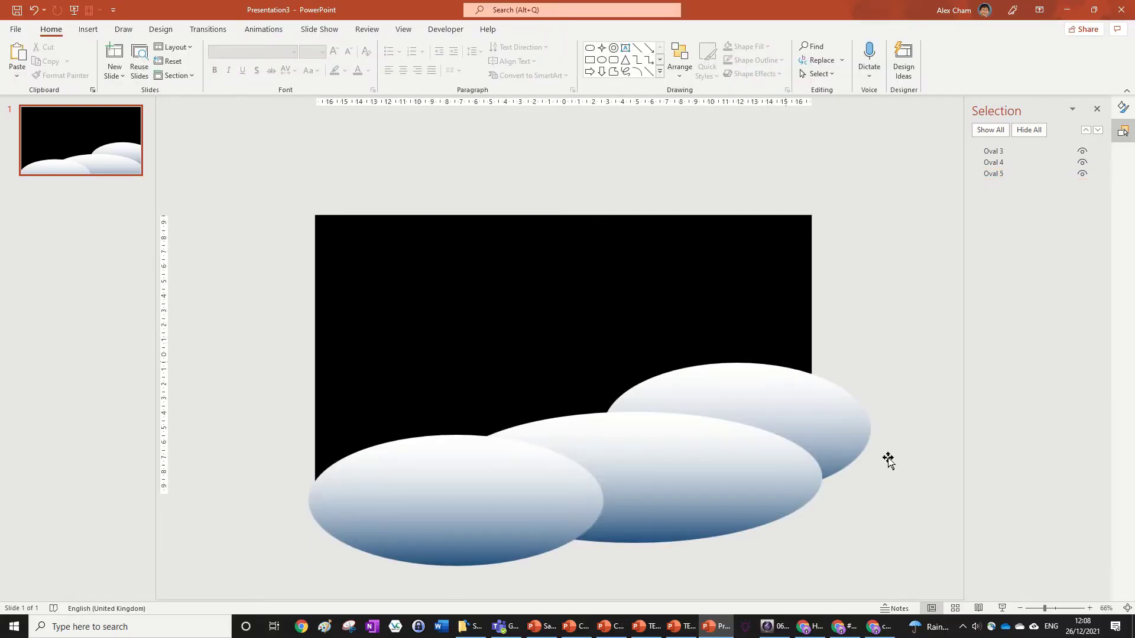
# Switch to Chrome and copy the black log cabin image with the yellow window from the christmas cottage png results
pyautogui.moveTo(880, 634)
pyautogui.click(960, 578)
pyautogui.click(471, 7)
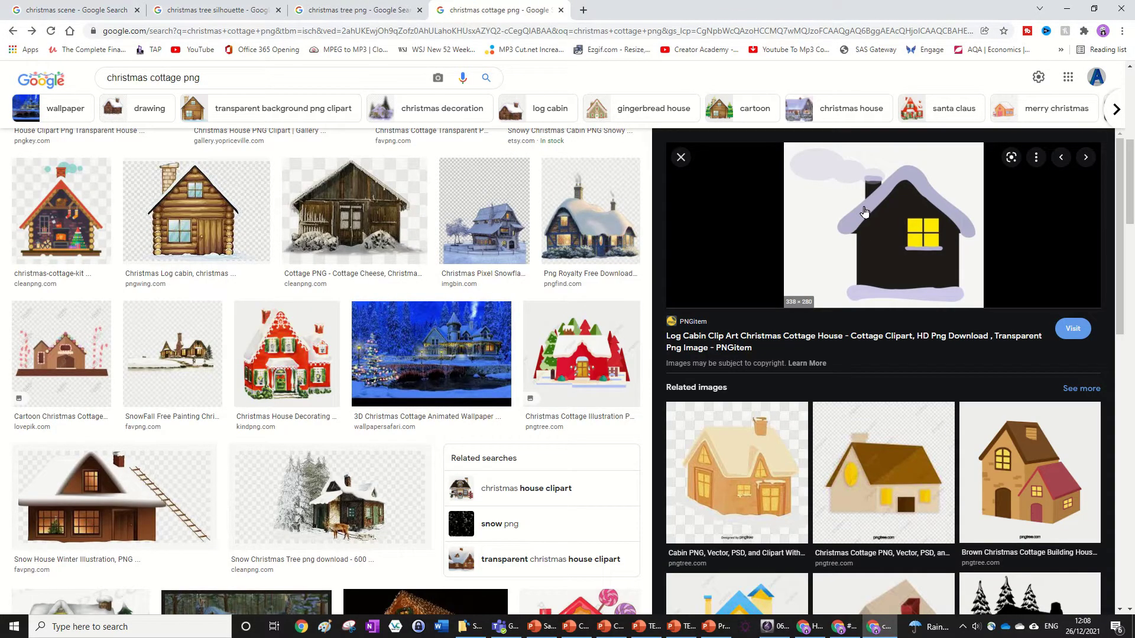
pyautogui.rightClick(864, 211)
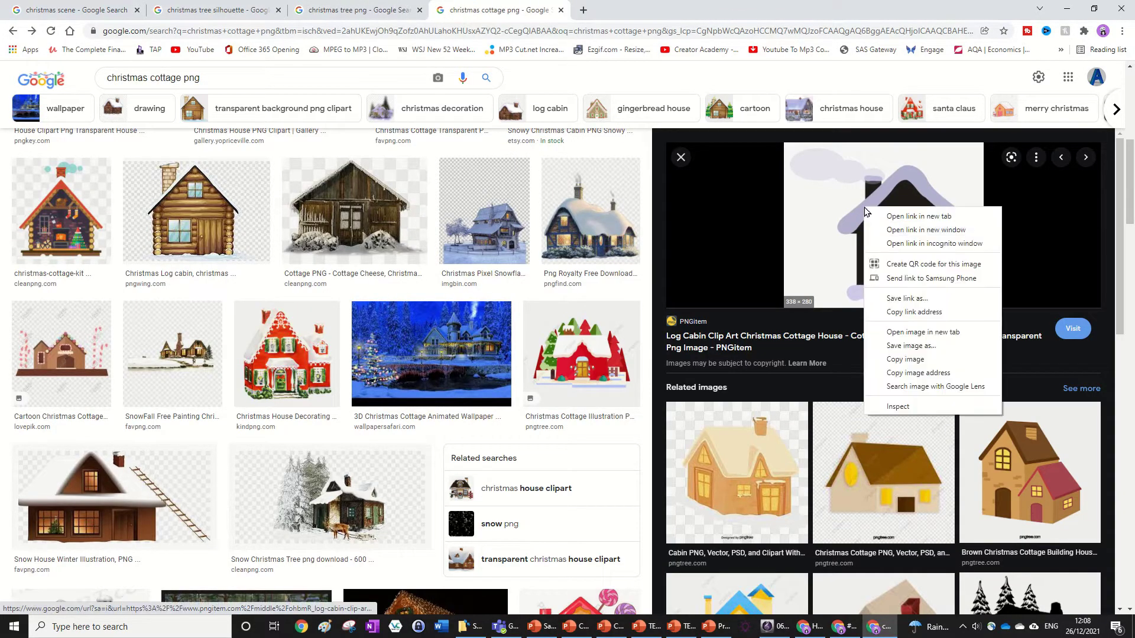
pyautogui.click(893, 357)
pyautogui.click(1067, 9)
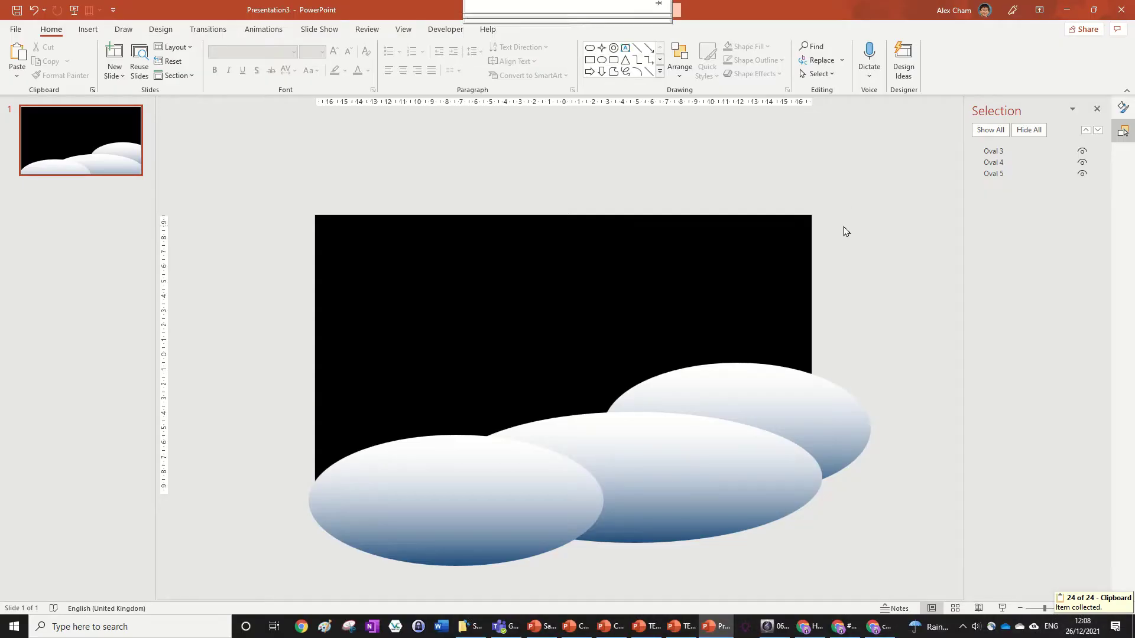
# Paste the cabin picture into the PowerPoint slide above the right rear hill and show its picture formatting options
pyautogui.hotkey('ctrl', 'v')
pyautogui.moveTo(603, 350); pyautogui.dragTo(766, 335)
pyautogui.scroll(4, 828, 399)
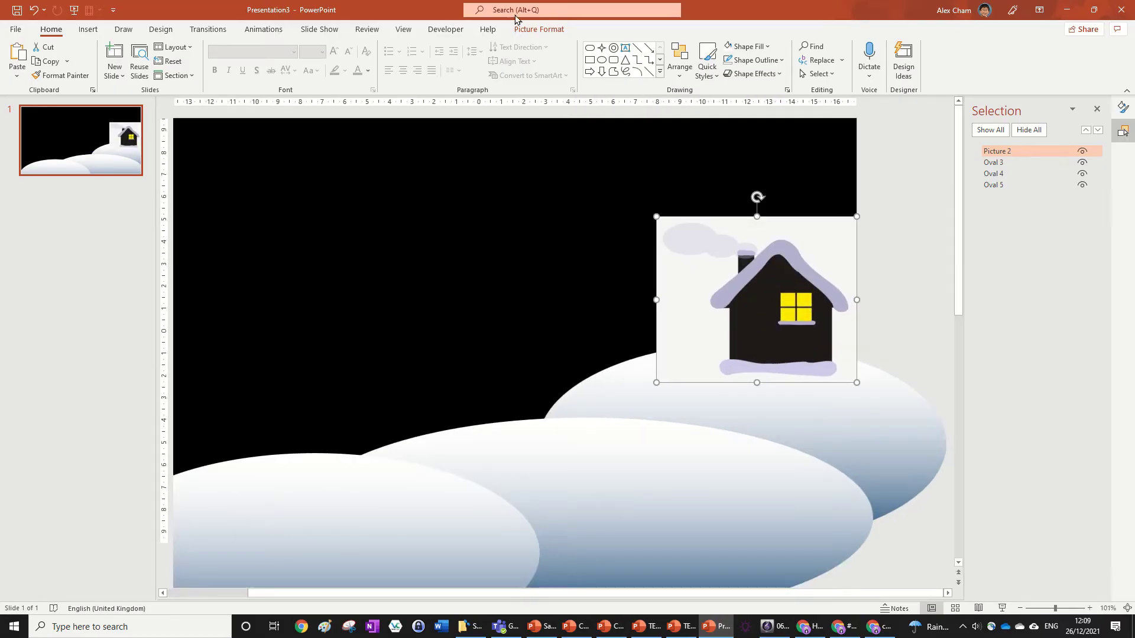
pyautogui.click(538, 29)
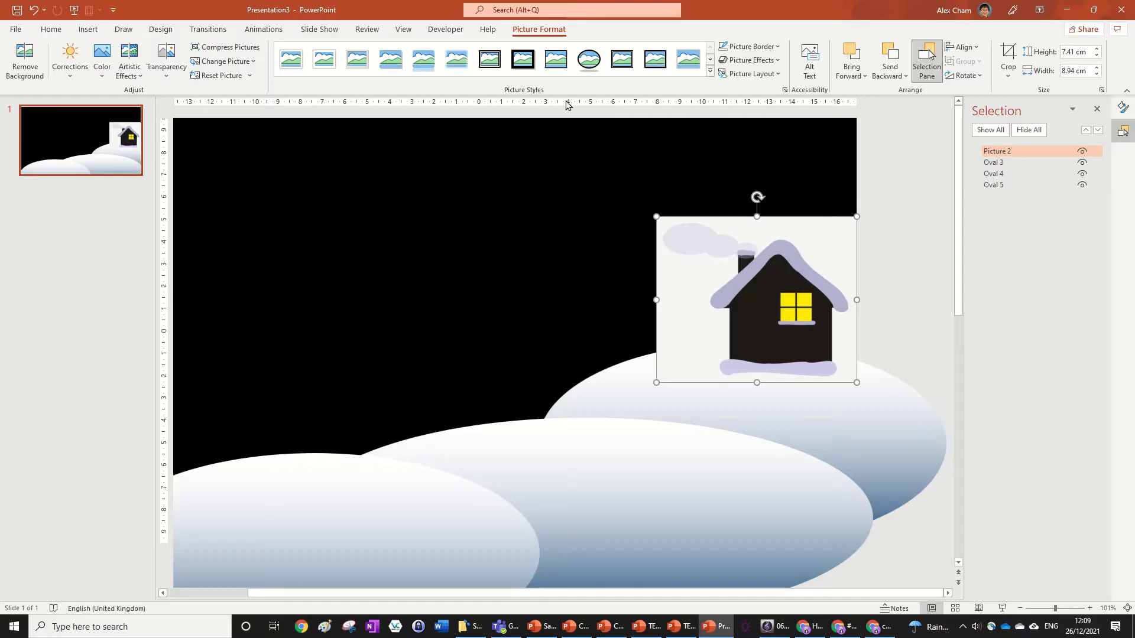
# Make the off-white background of the cabin picture transparent with Set Transparent Color
pyautogui.click(166, 56)
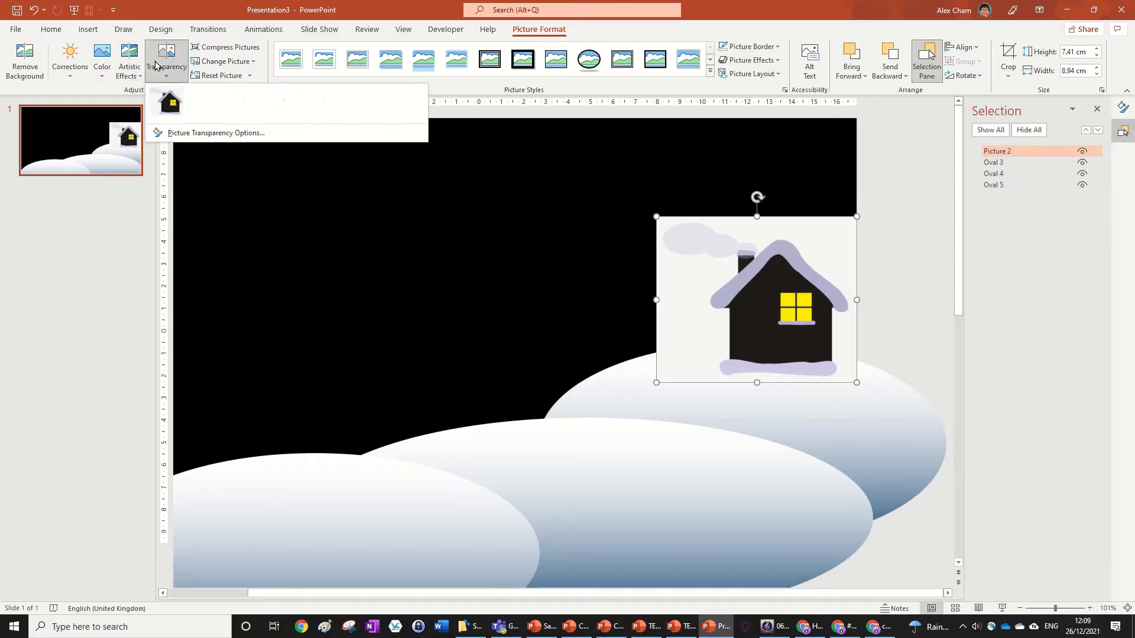
pyautogui.click(99, 59)
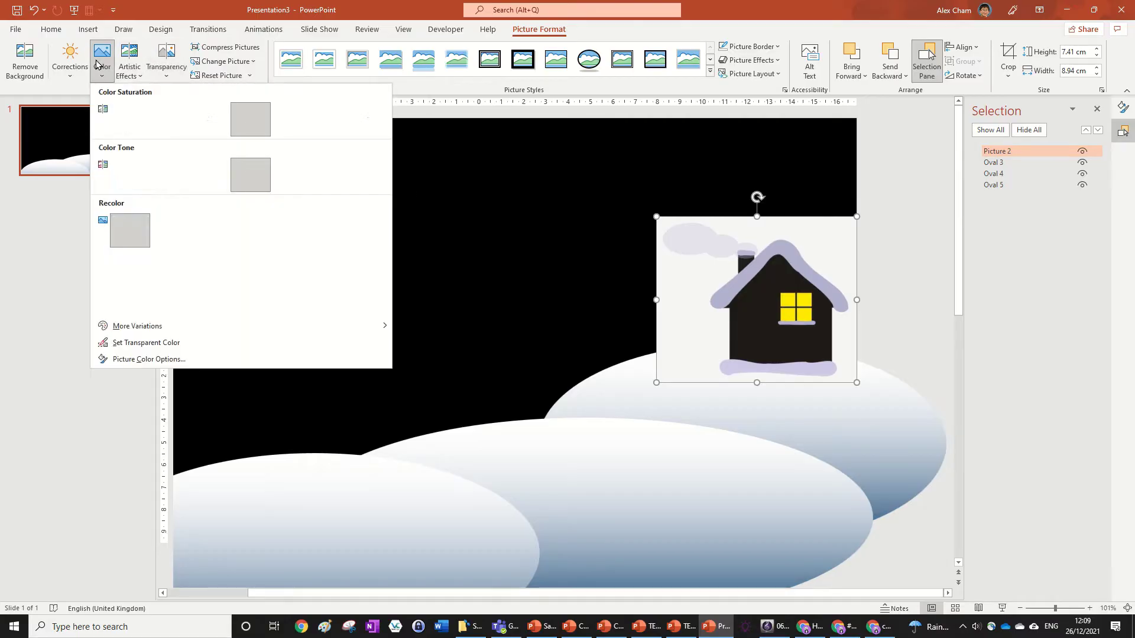
pyautogui.click(232, 344)
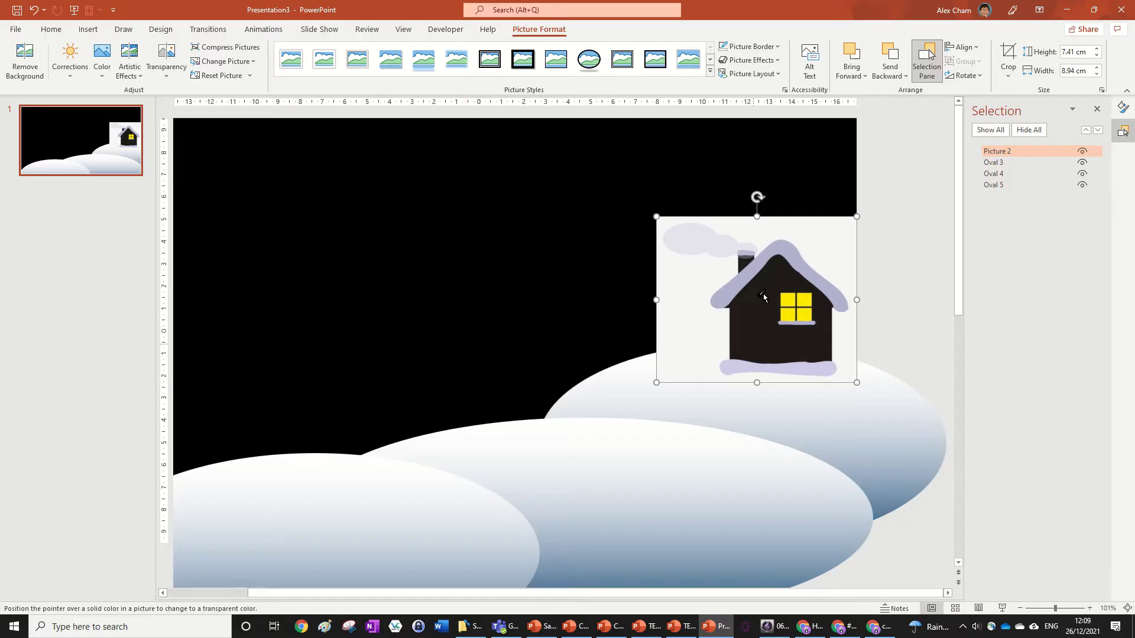
pyautogui.click(682, 282)
# Move the cabin picture onto the crest of the middle hill and deselect it
pyautogui.moveTo(736, 305); pyautogui.dragTo(479, 353)
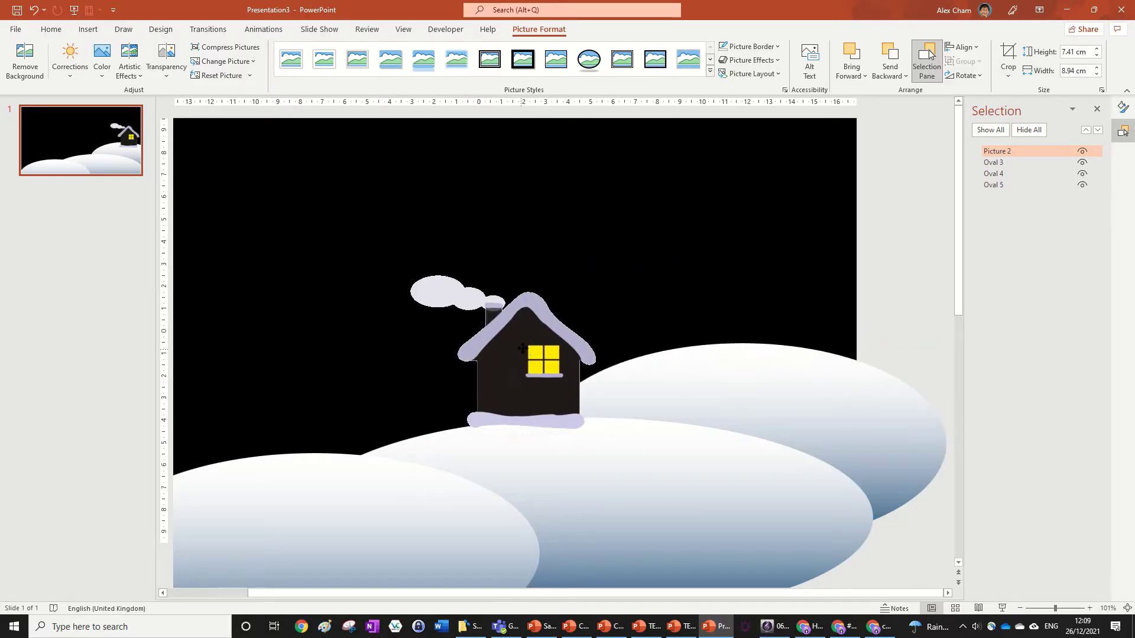
pyautogui.scroll(-6, 633, 339)
pyautogui.scroll(6, 666, 435)
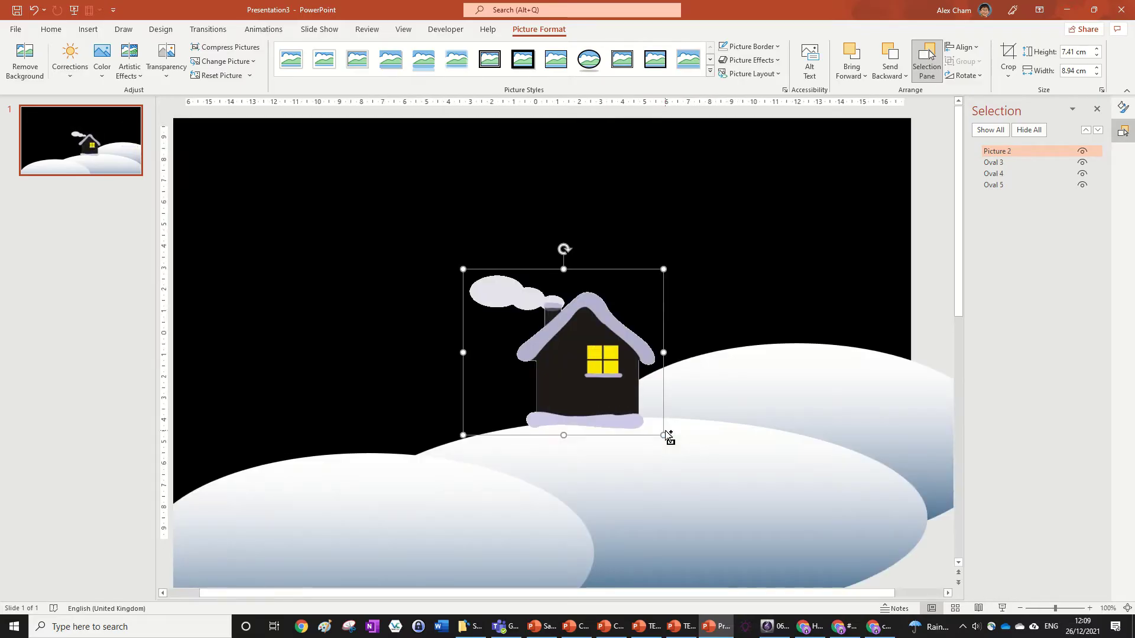
pyautogui.press('Escape')
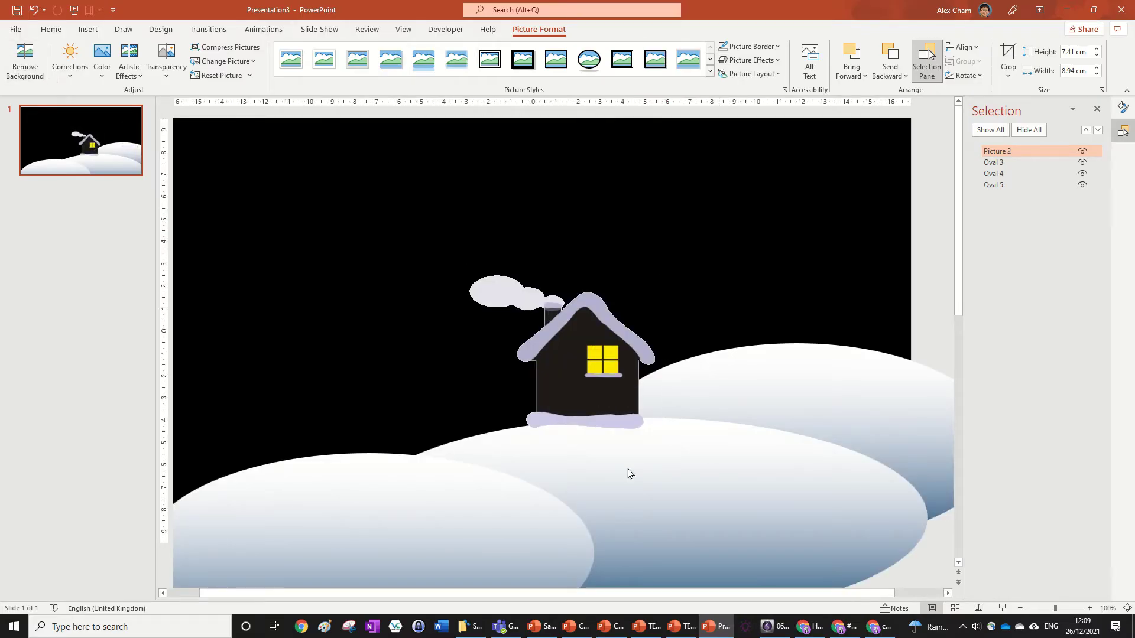
pyautogui.scroll(-4, 628, 470)
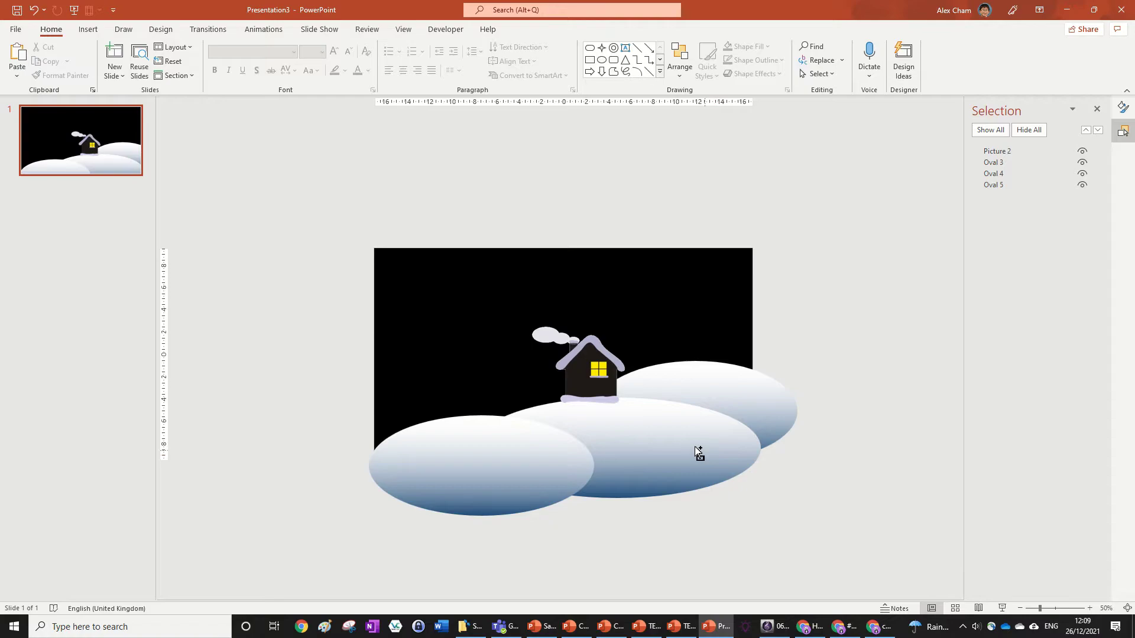
pyautogui.scroll(2, 696, 453)
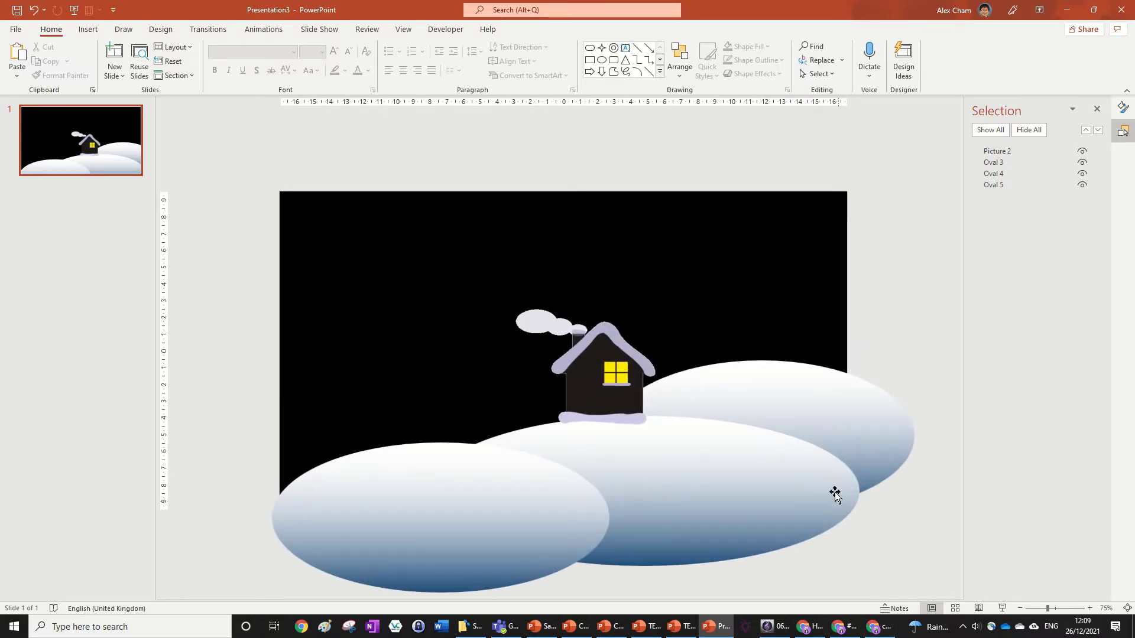
# Copy the snowy fir tree picture from another open presentation and paste it onto the front left hill
pyautogui.click(610, 626)
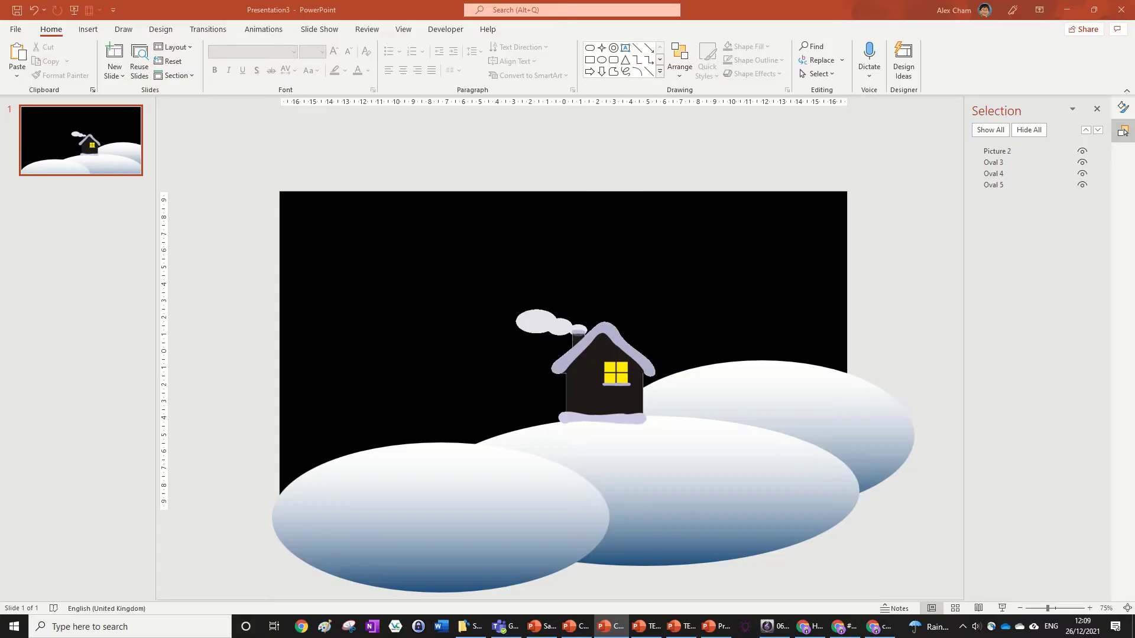
pyautogui.hotkey('ctrl', 'c')
pyautogui.hotkey('alt', 'Tab')
pyautogui.hotkey('ctrl', 'v')
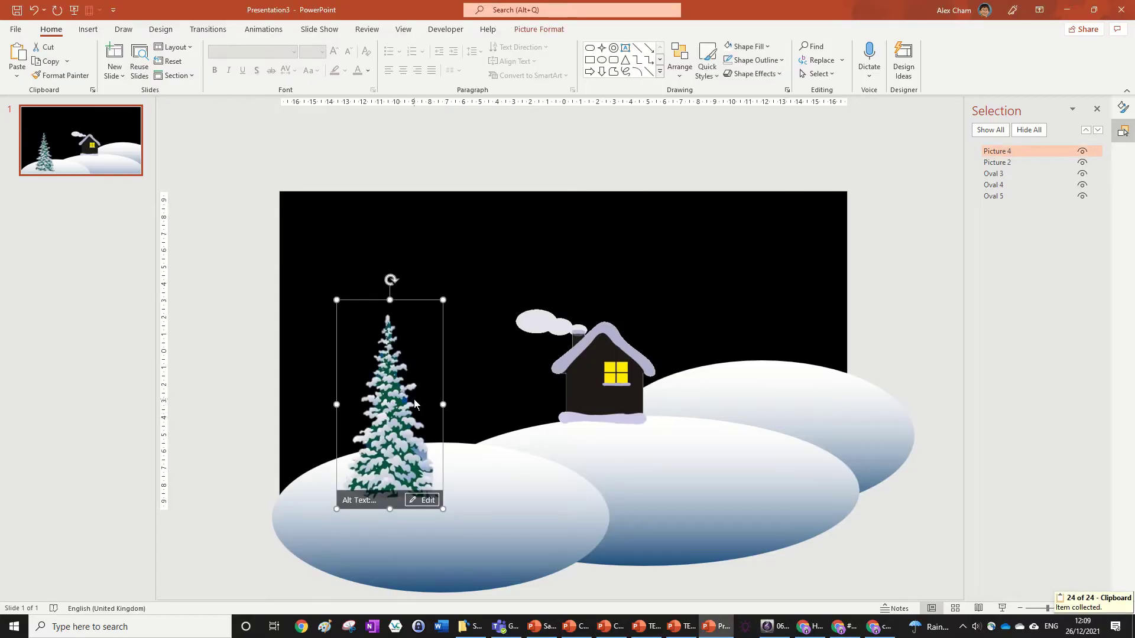
pyautogui.click(539, 29)
pyautogui.click(594, 221)
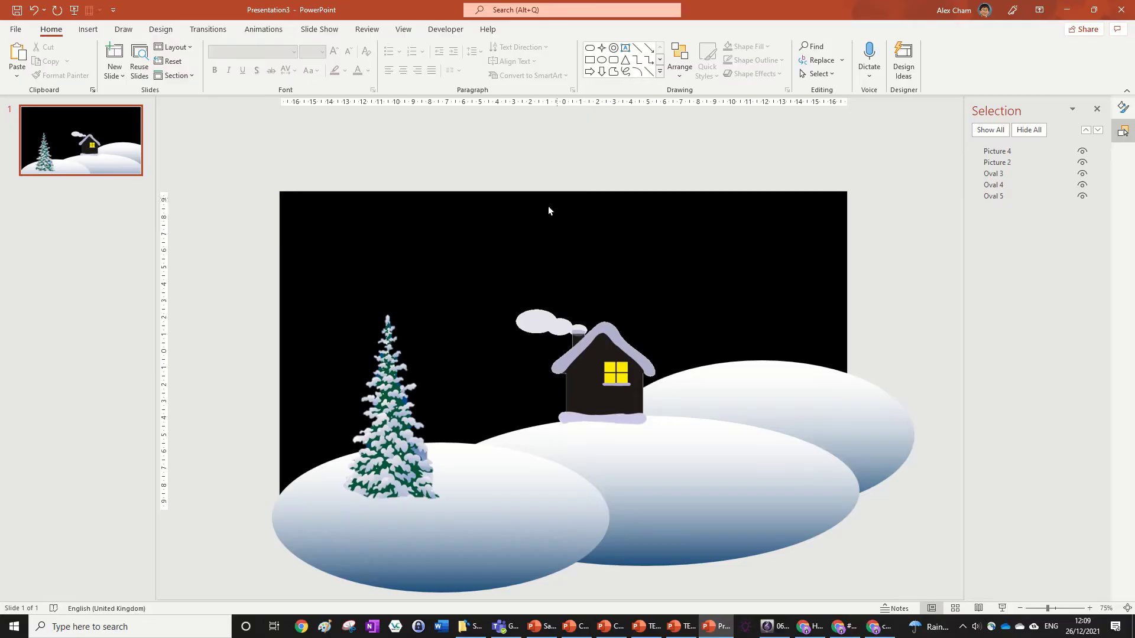
# Examine the pasted fir tree closely, checking the edges of its snowy branches against the black sky
pyautogui.click(377, 405)
pyautogui.scroll(10, 427, 374)
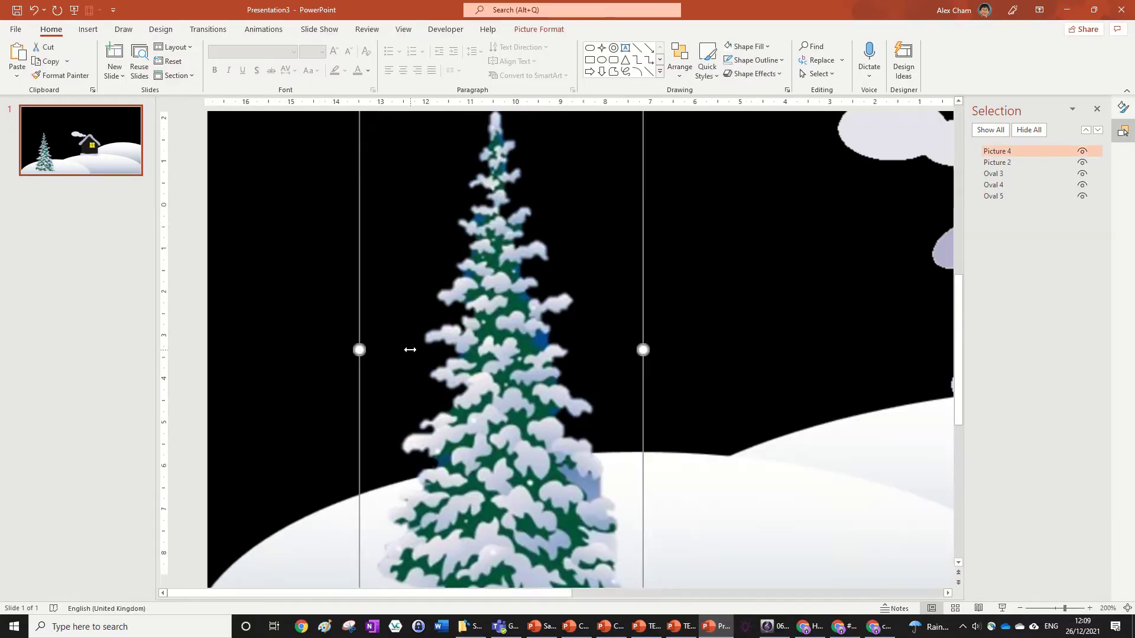
pyautogui.scroll(-8, 564, 275)
pyautogui.scroll(8, 407, 340)
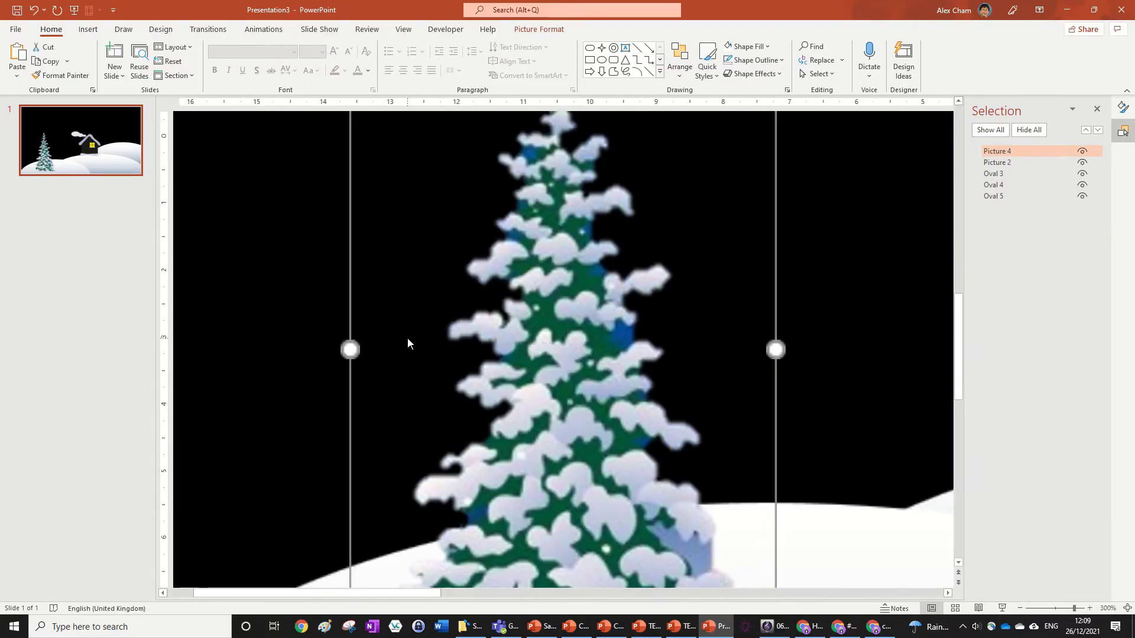
pyautogui.scroll(-5, 313, 337)
pyautogui.scroll(5, 313, 338)
pyautogui.scroll(-7, 414, 355)
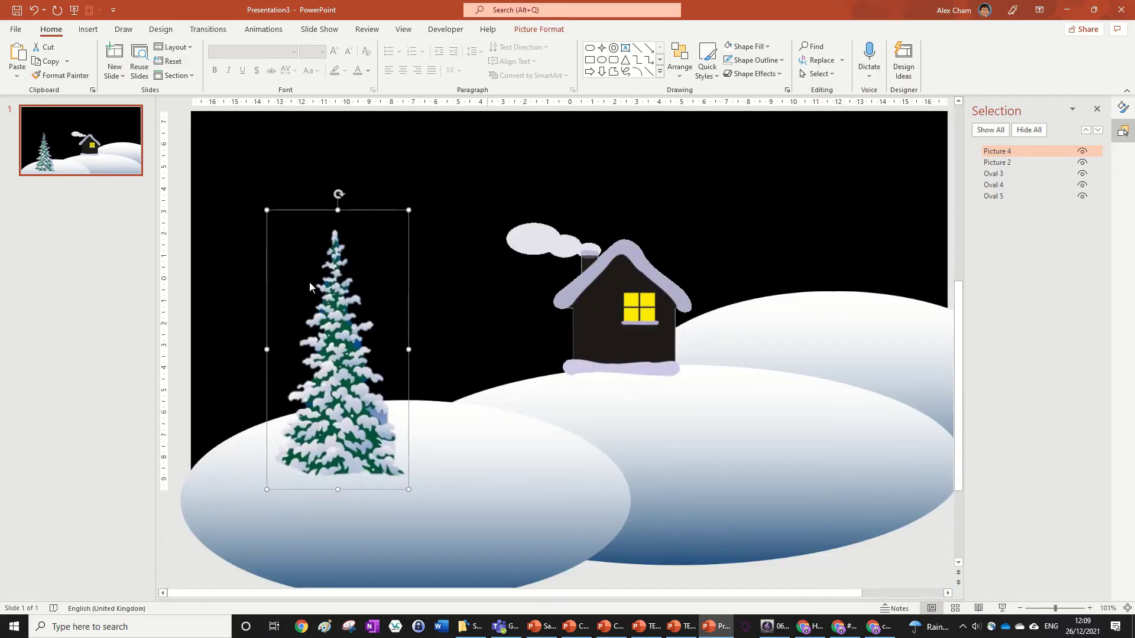
pyautogui.scroll(-4, 664, 240)
pyautogui.scroll(4, 515, 328)
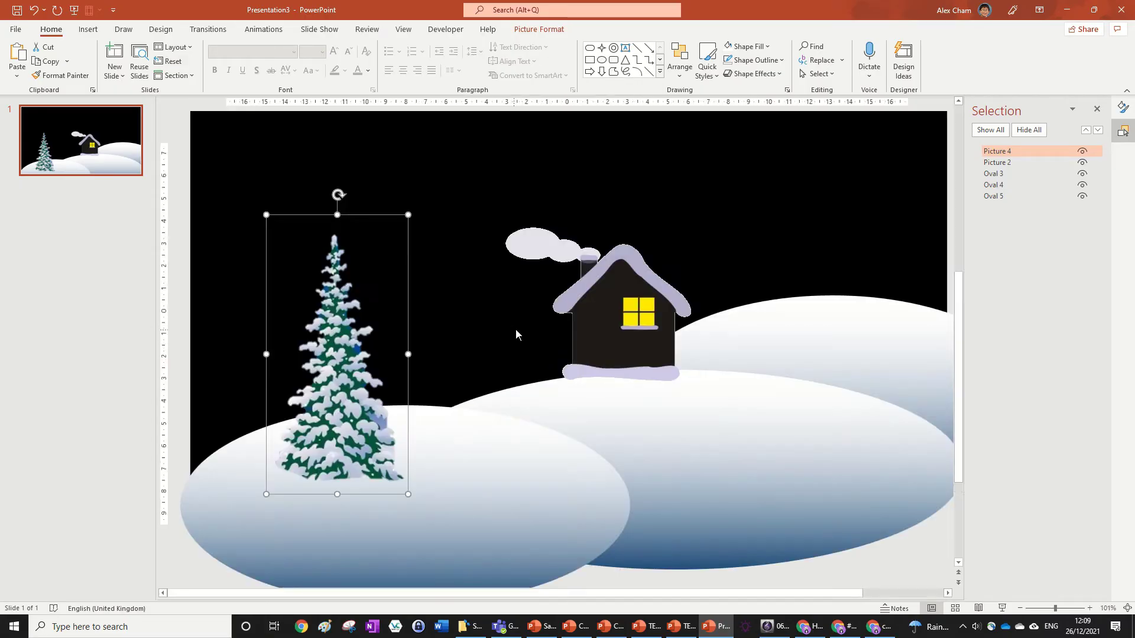
pyautogui.click(551, 175)
# Move the cabin to the left slope of the right rear hill and shrink it to about 3.24 by 3.91 cm
pyautogui.click(896, 329)
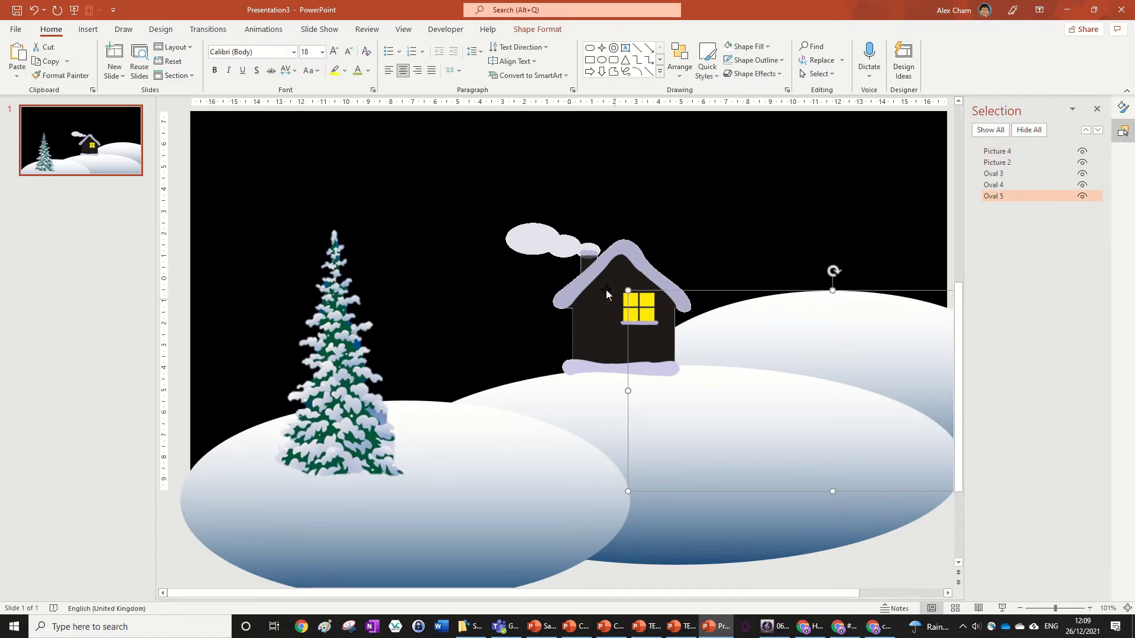
pyautogui.moveTo(607, 293); pyautogui.dragTo(643, 249)
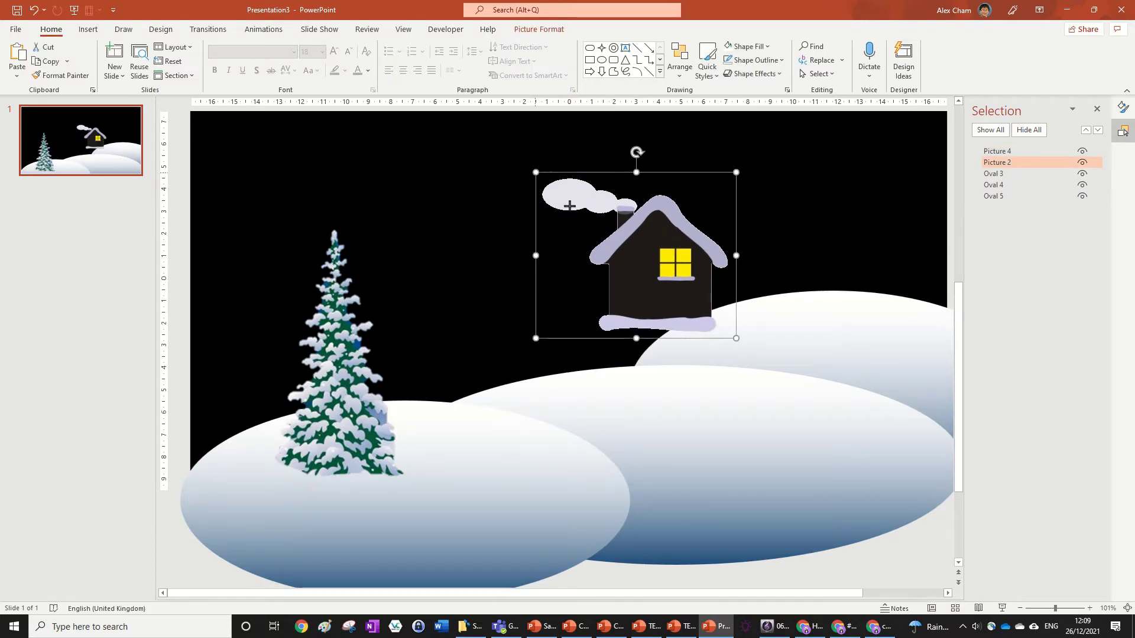
pyautogui.hotkey('ctrl', 'z')
pyautogui.hotkey('ctrl', 'z')
# Send the small cabin picture to the back, behind all the hills
pyautogui.click(534, 29)
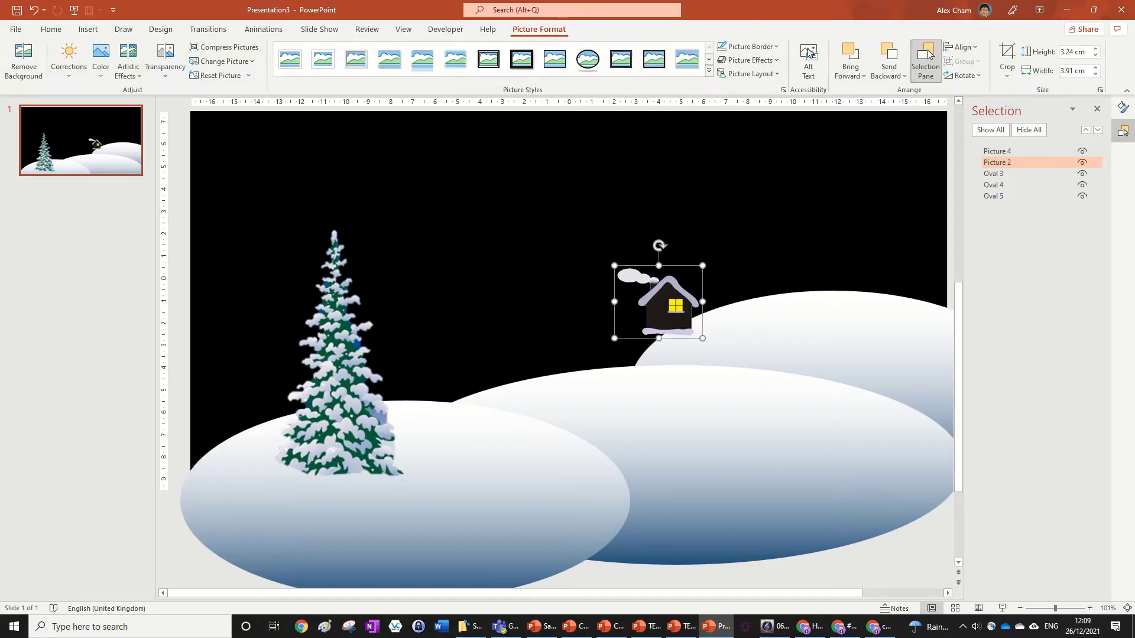
pyautogui.click(904, 76)
pyautogui.click(899, 120)
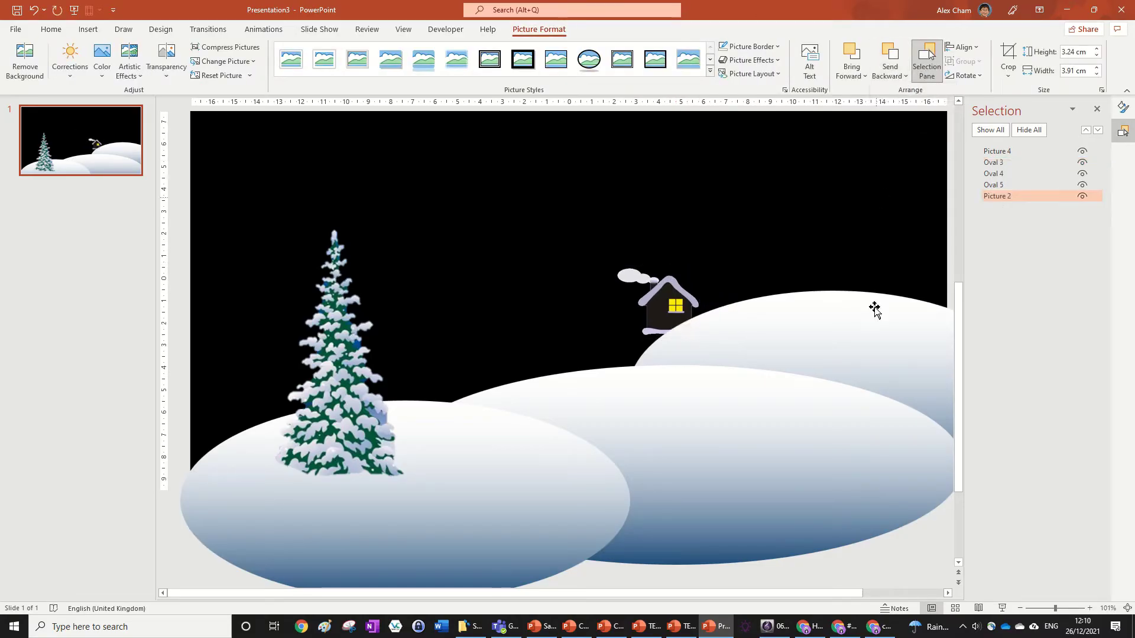
# Duplicate the right rear hill, widen the copy to about 31 cm and place it across the left side of the slide
pyautogui.click(858, 350)
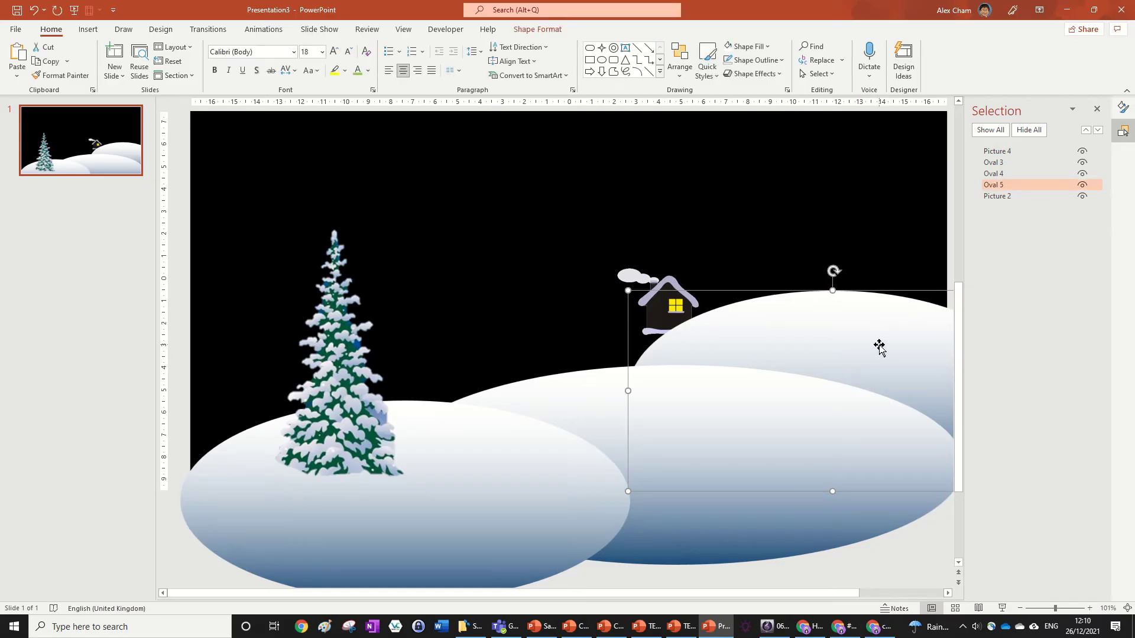
pyautogui.moveTo(877, 328); pyautogui.dragTo(326, 350)
pyautogui.click(452, 268)
pyautogui.click(755, 400)
pyautogui.moveTo(835, 326); pyautogui.dragTo(780, 407)
# Send the wide new hill on the left to the back, behind the tree and the other hills
pyautogui.click(535, 29)
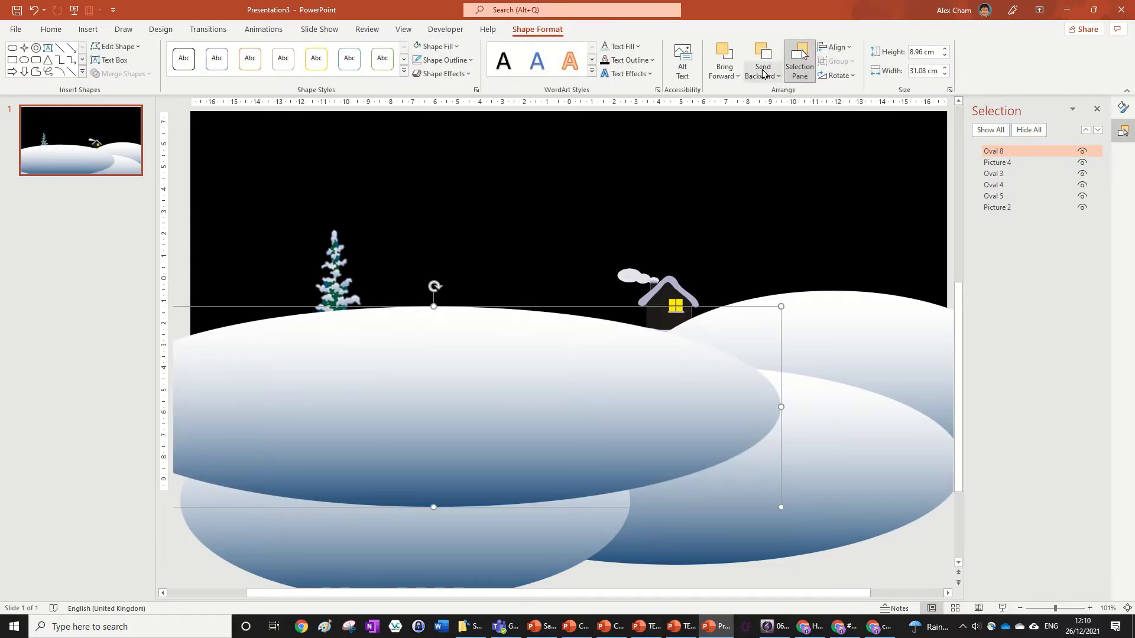
pyautogui.hotkey('ctrl', 'shift', '[')
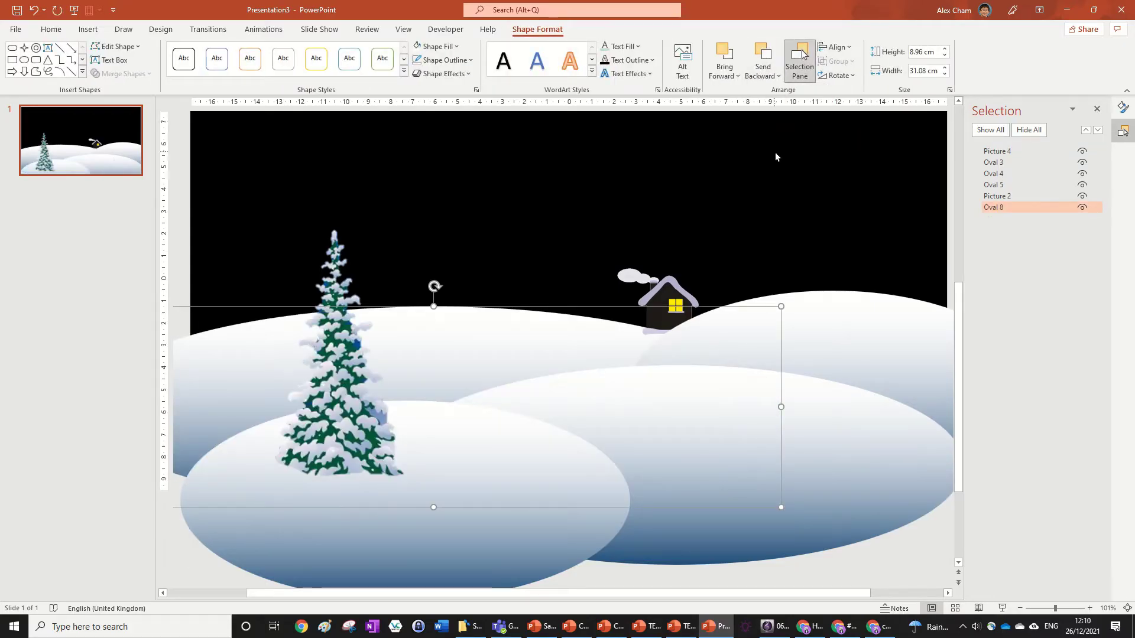
pyautogui.click(822, 189)
# Send the cabin picture behind the wide left hill so it sits at the very back, and deselect it
pyautogui.click(687, 290)
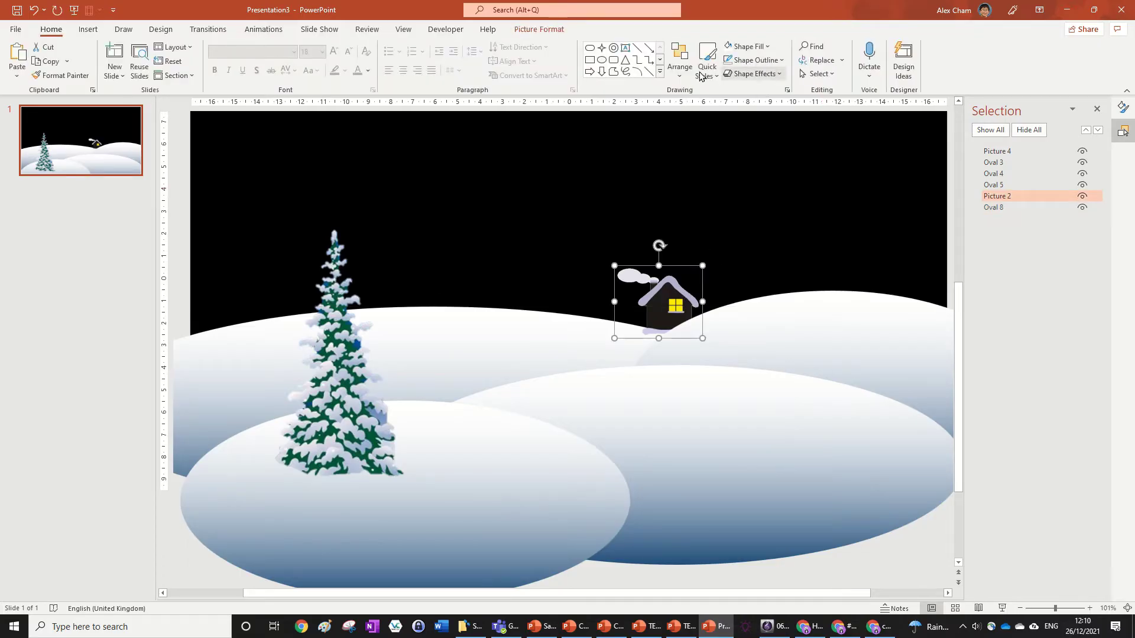
pyautogui.click(539, 30)
pyautogui.click(889, 70)
pyautogui.click(902, 109)
pyautogui.click(864, 175)
pyautogui.scroll(3, 840, 164)
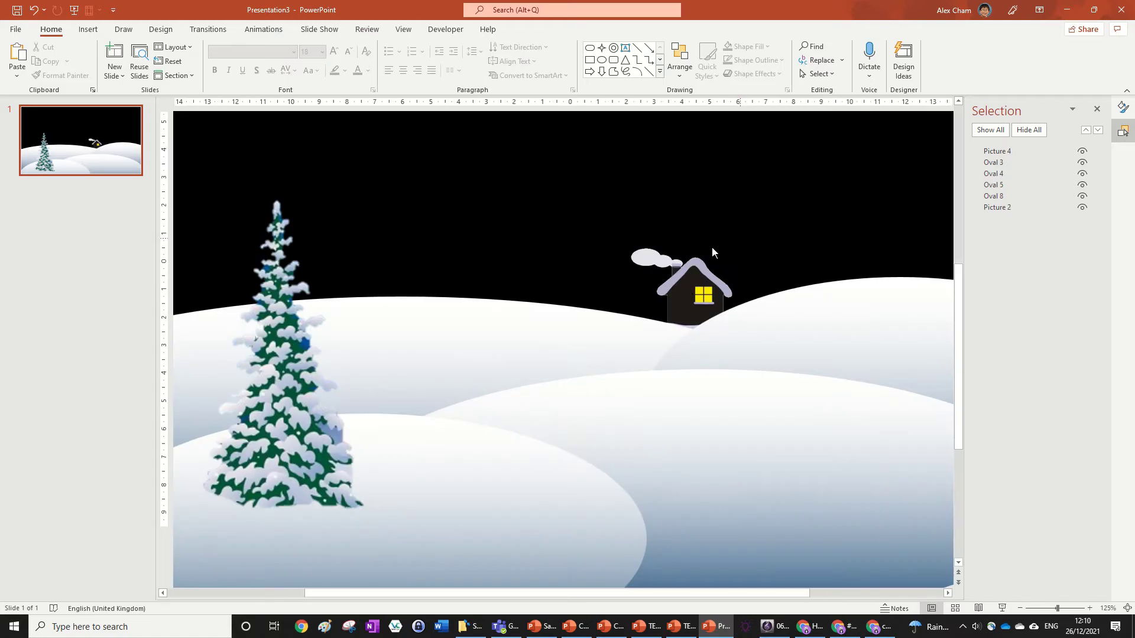
pyautogui.click(709, 282)
pyautogui.click(811, 196)
pyautogui.scroll(-3, 811, 196)
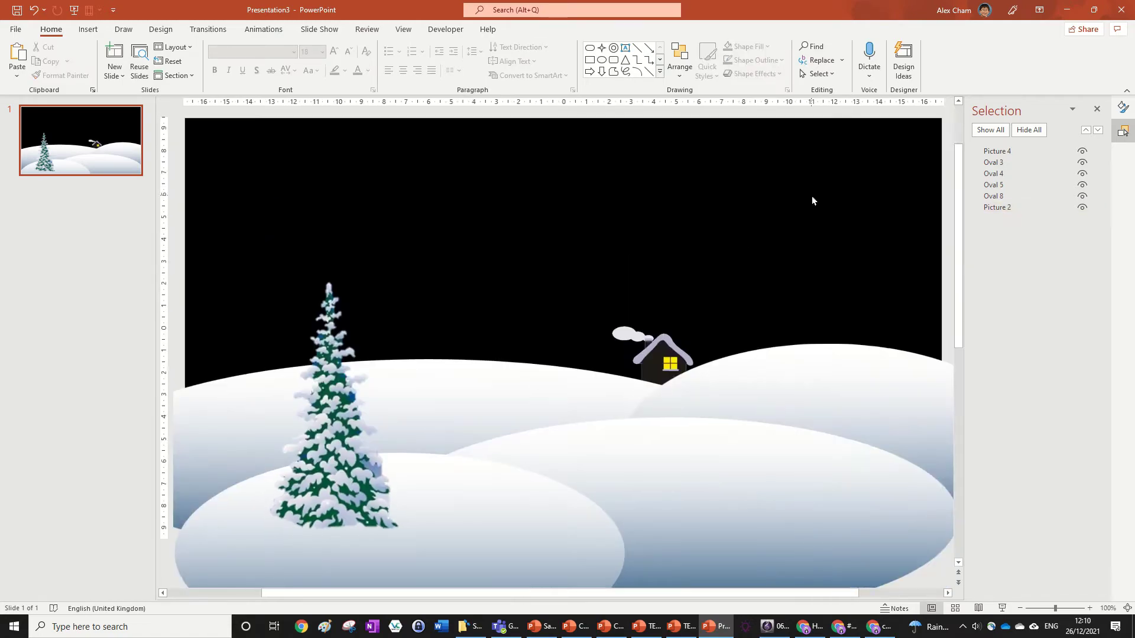
# Insert a 2.54 cm circle in the sky above and right of the tree and fill it white
pyautogui.scroll(-3, 811, 196)
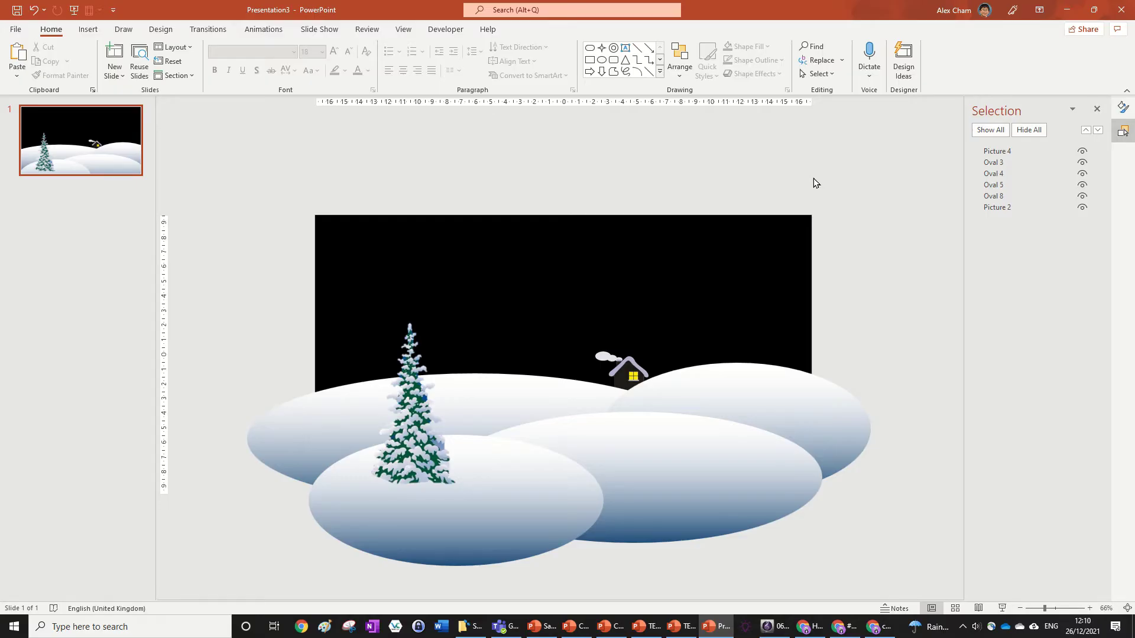
pyautogui.scroll(3, 764, 195)
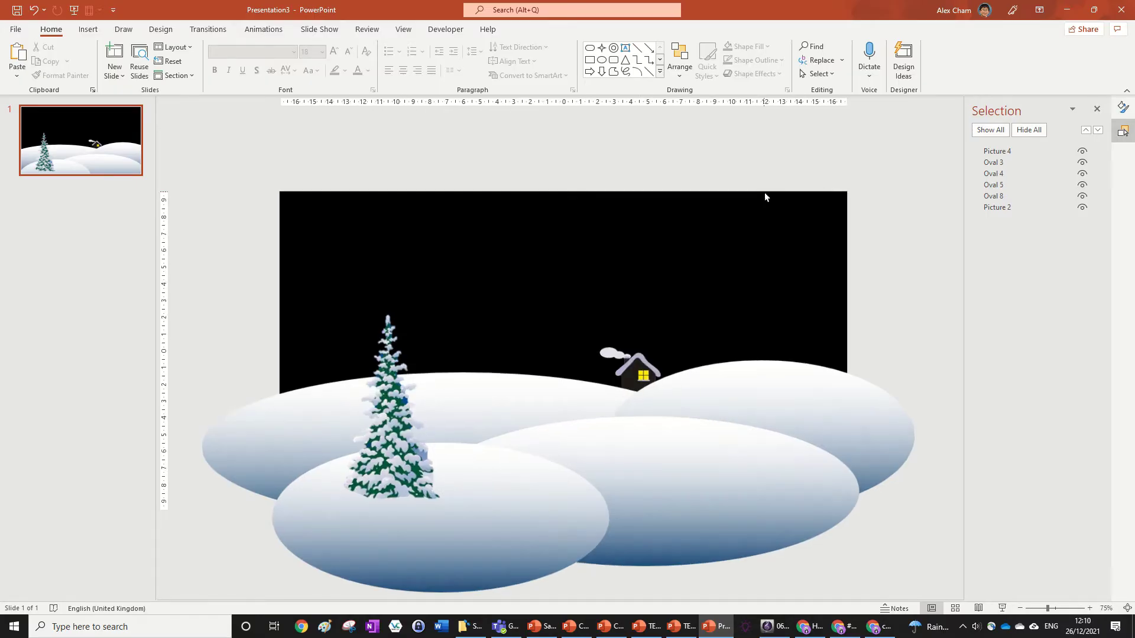
pyautogui.click(601, 62)
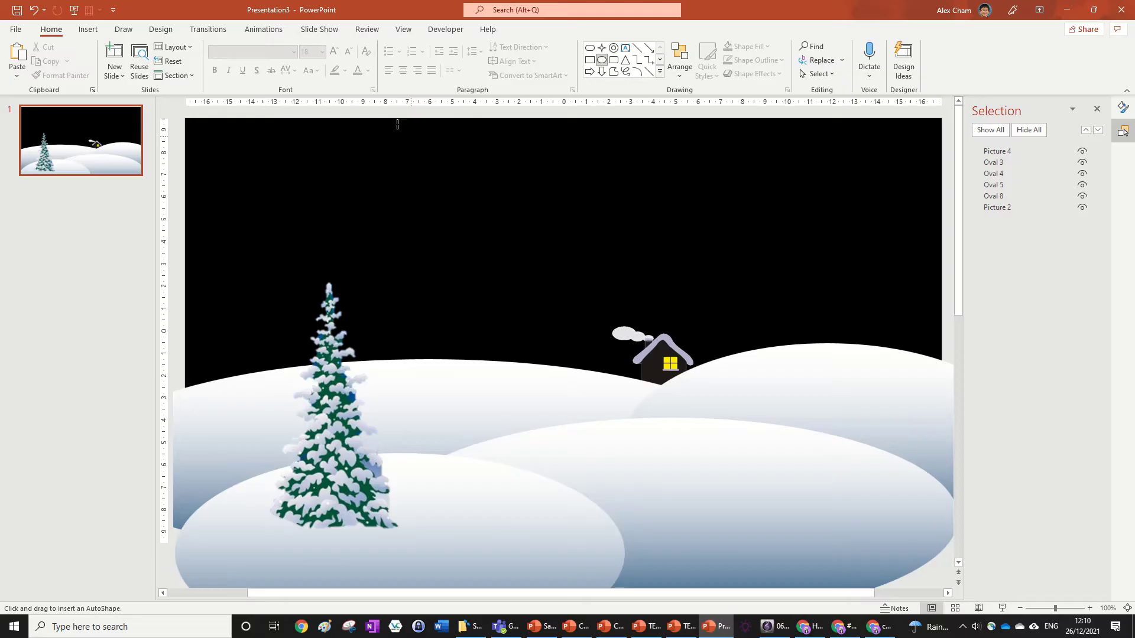
pyautogui.click(353, 149)
pyautogui.moveTo(381, 158); pyautogui.dragTo(418, 148)
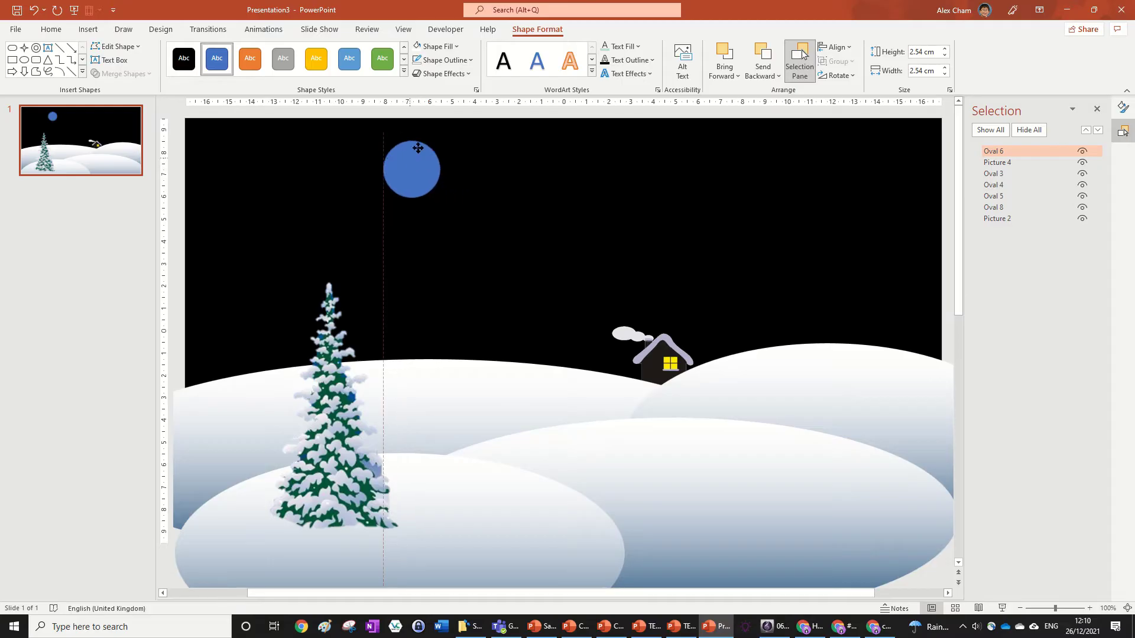
pyautogui.click(417, 47)
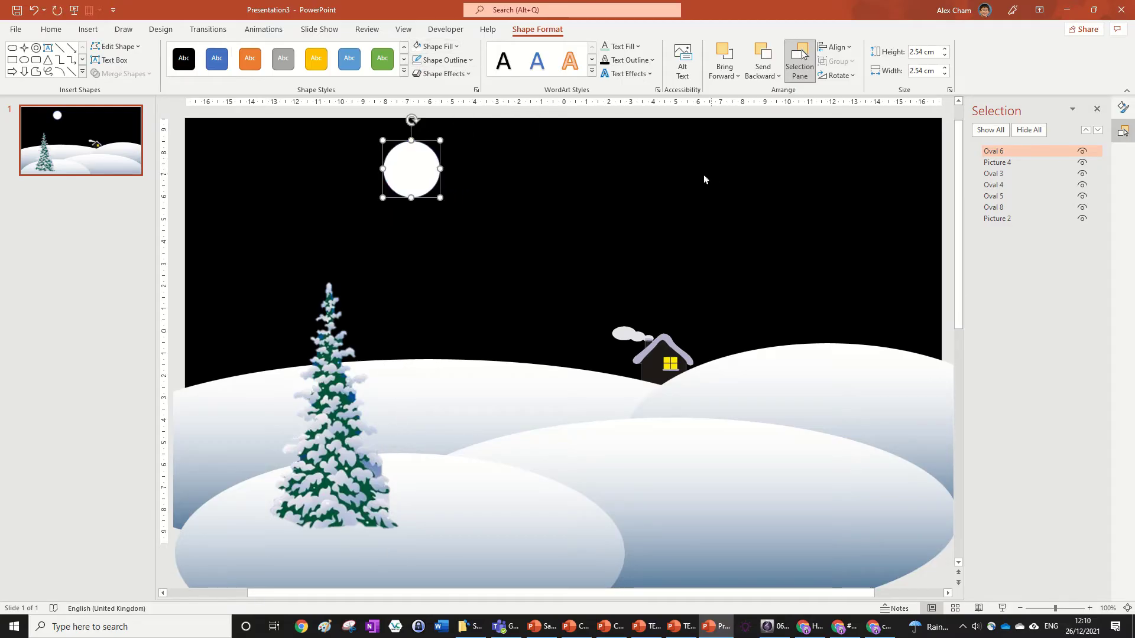
pyautogui.click(531, 176)
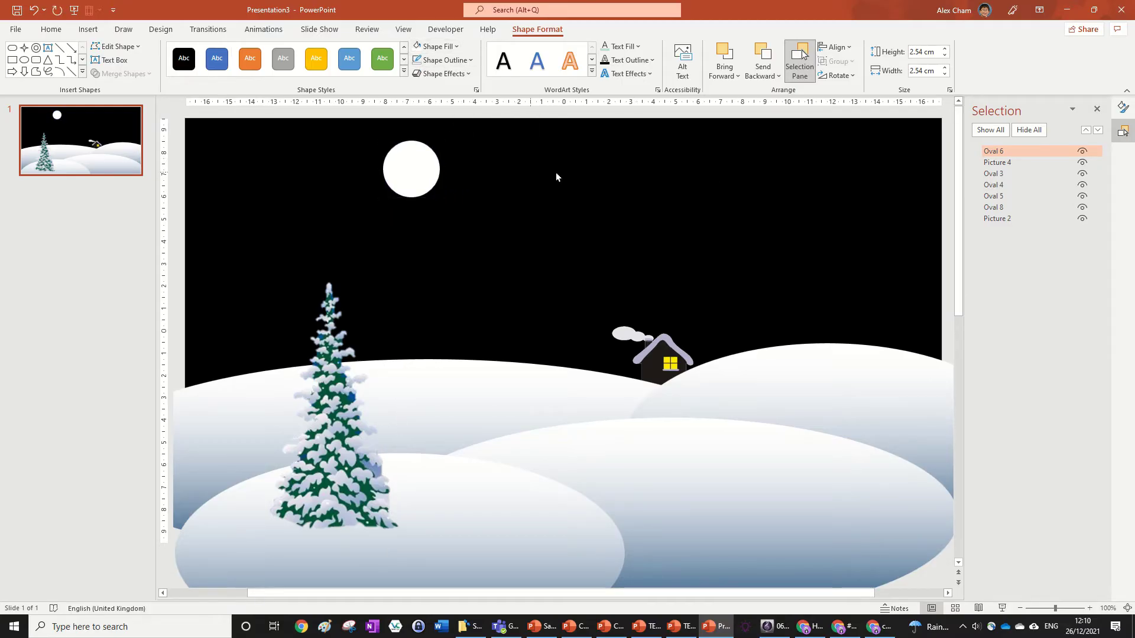
# Enlarge the white circle slightly and reposition it near the upper edge of the sky, above and right of the tree
pyautogui.moveTo(404, 171); pyautogui.dragTo(385, 187)
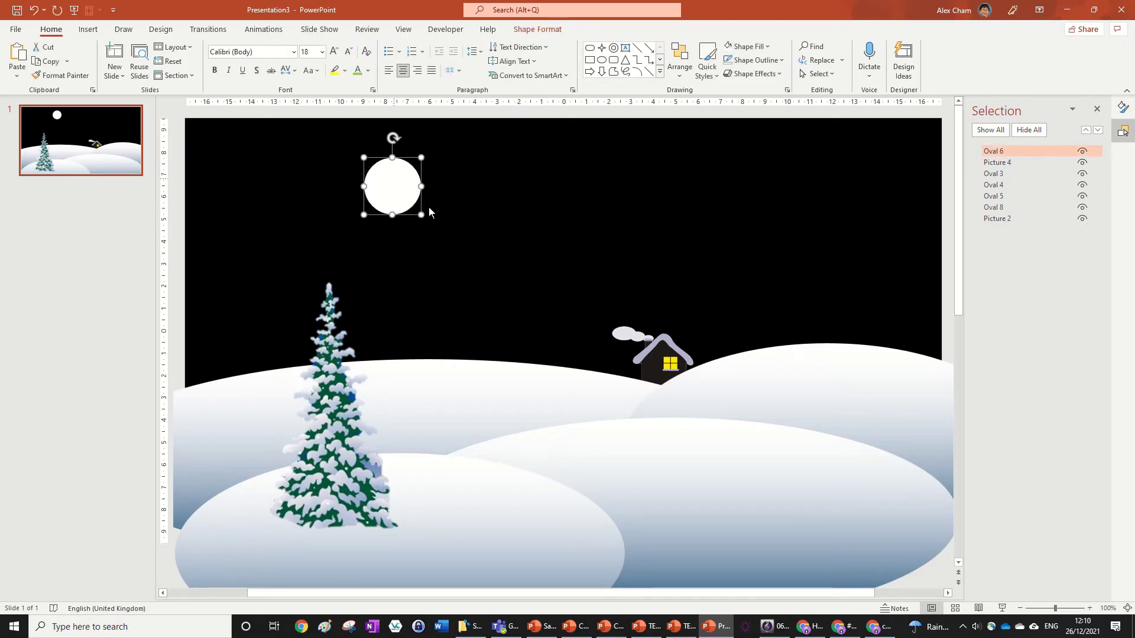
pyautogui.click(423, 213)
pyautogui.click(392, 185)
pyautogui.moveTo(425, 215); pyautogui.dragTo(410, 166)
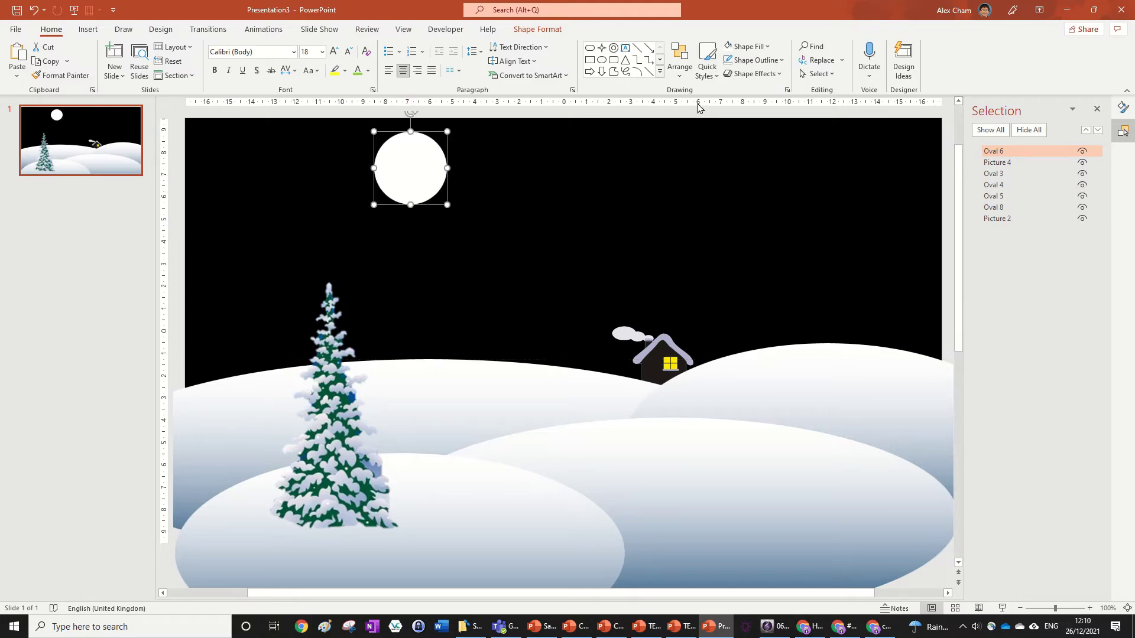
pyautogui.click(659, 72)
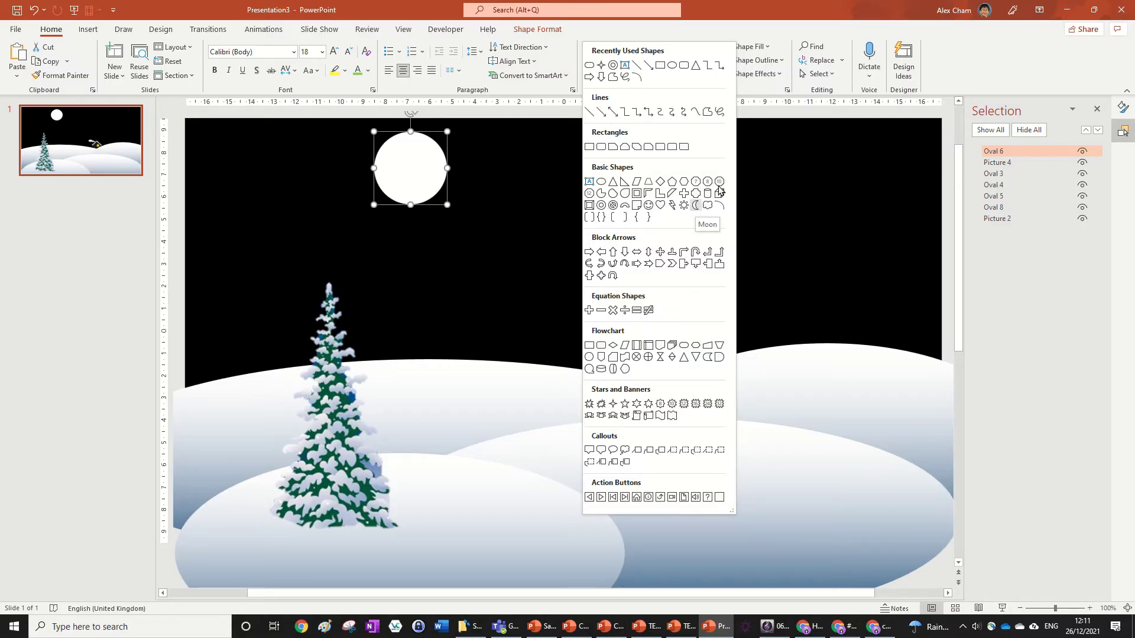
pyautogui.click(554, 173)
pyautogui.click(555, 160)
pyautogui.click(420, 159)
pyautogui.click(602, 159)
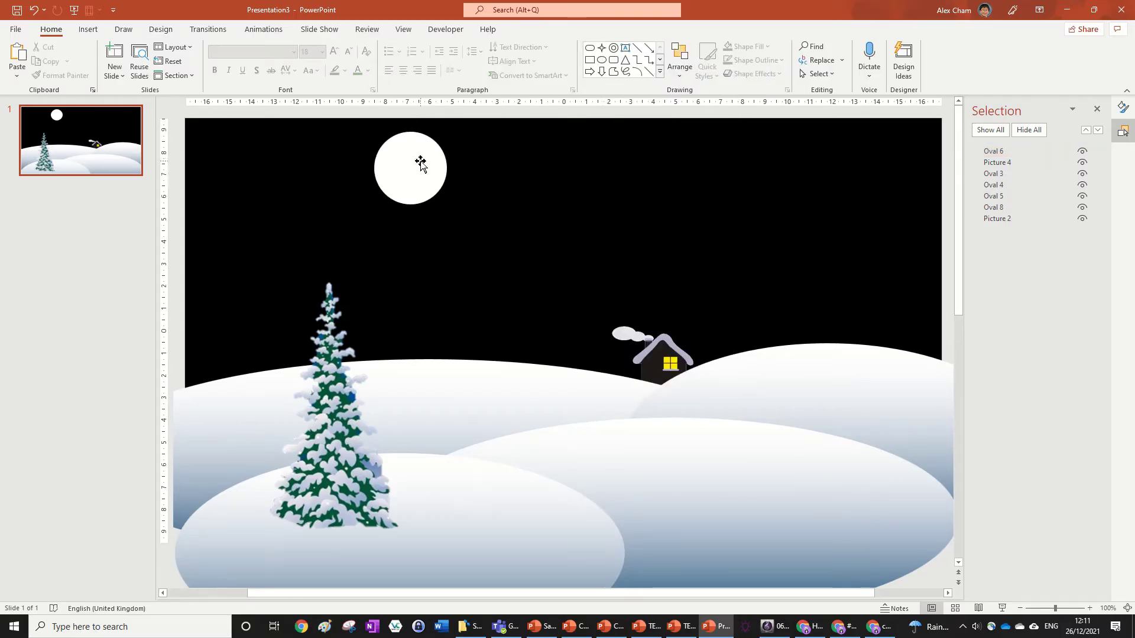
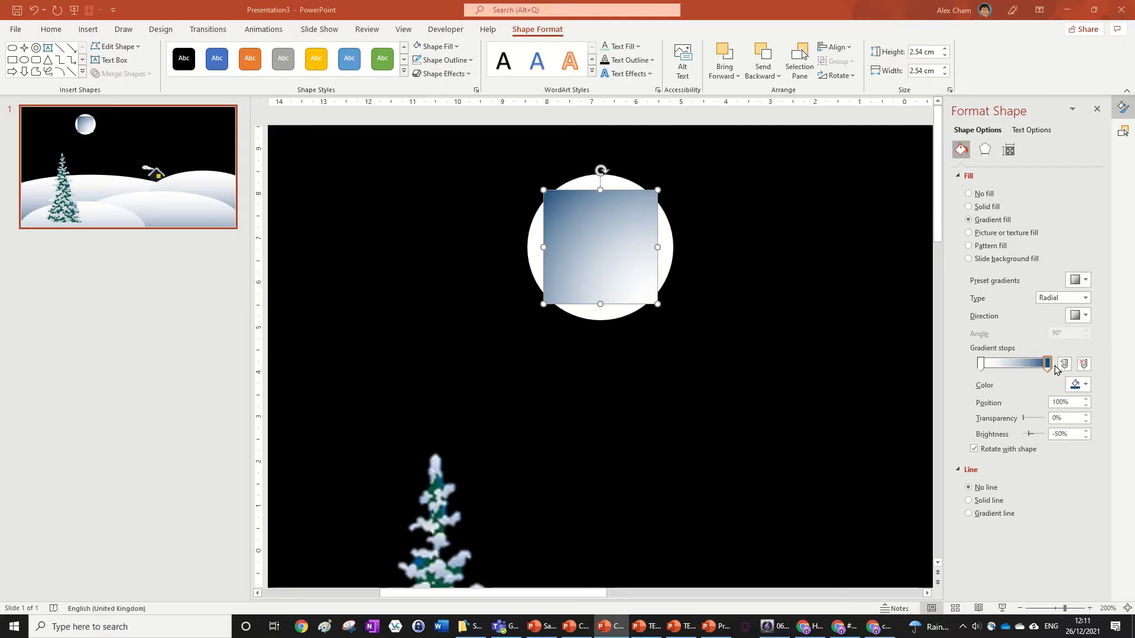
# Recolour the radial gradient of the square over the moon, setting the last stop to black and the first stop to blue
pyautogui.click(1077, 385)
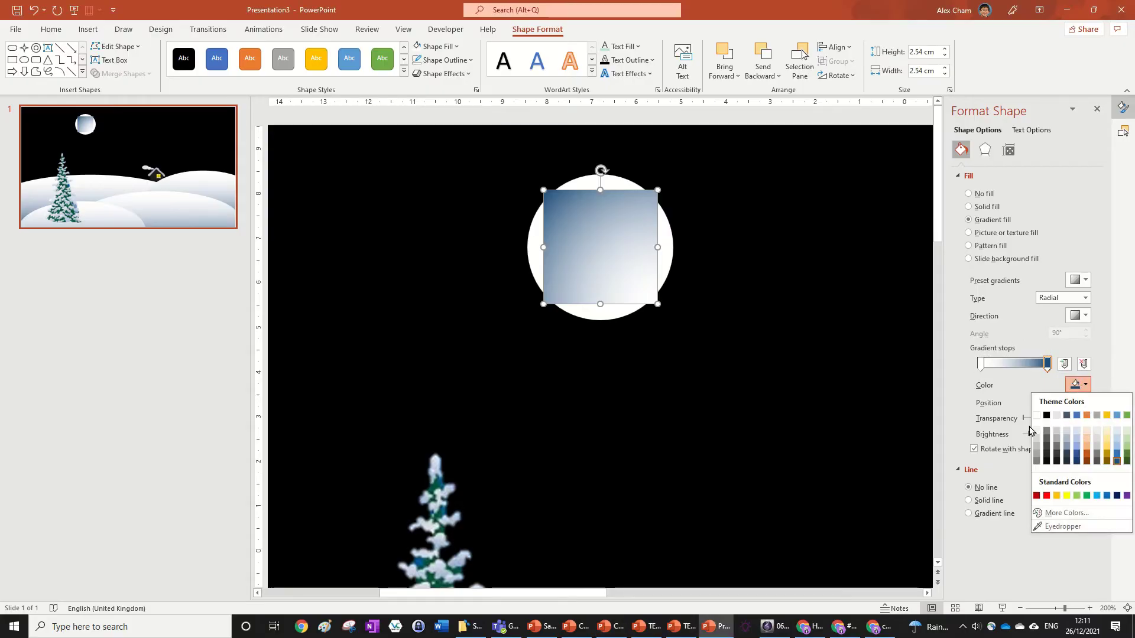
pyautogui.click(1046, 416)
pyautogui.click(981, 364)
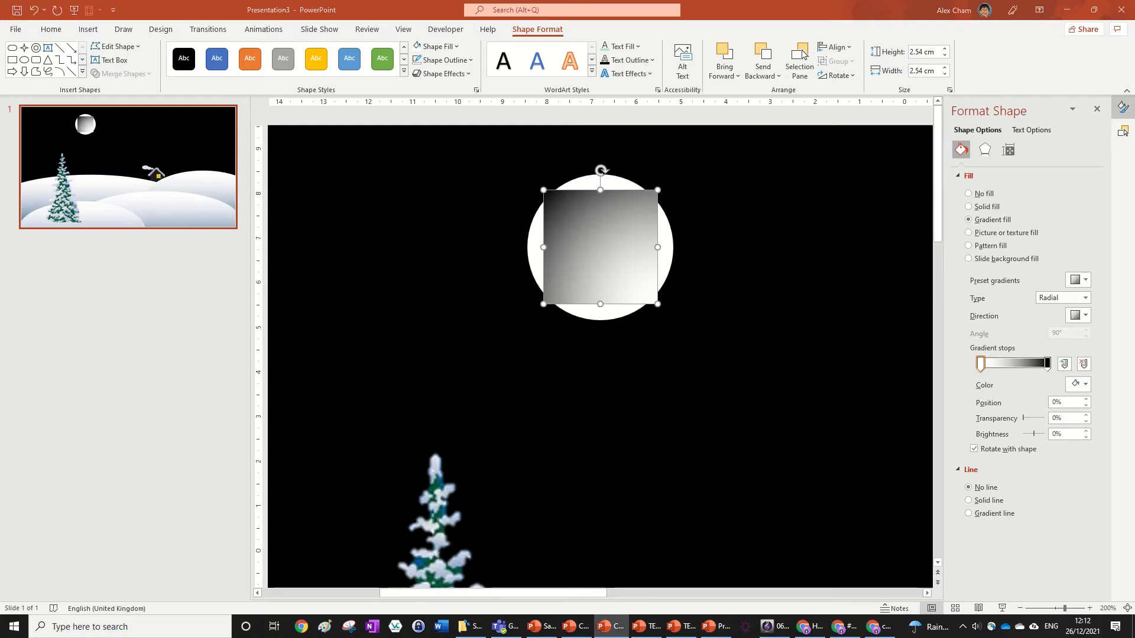
pyautogui.click(1085, 385)
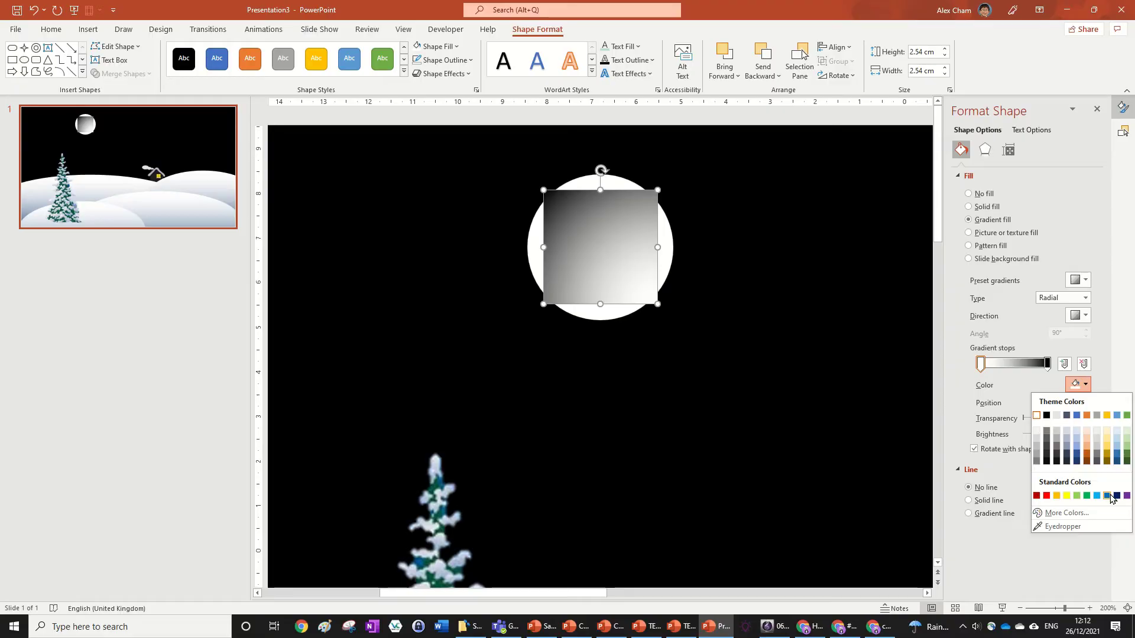
pyautogui.click(1117, 496)
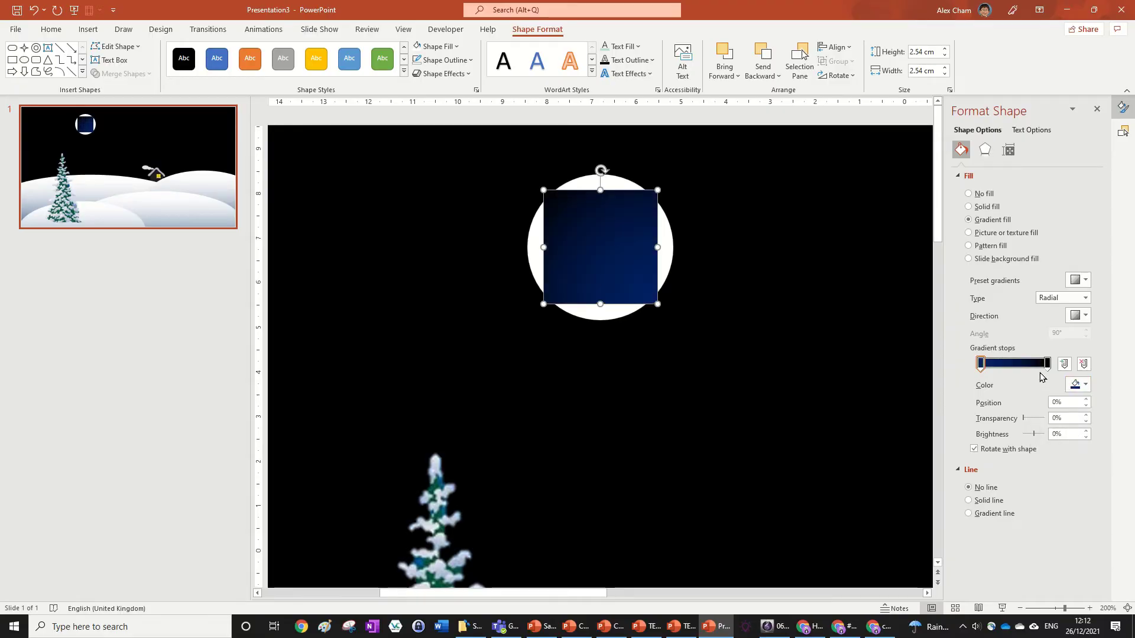
pyautogui.click(1085, 384)
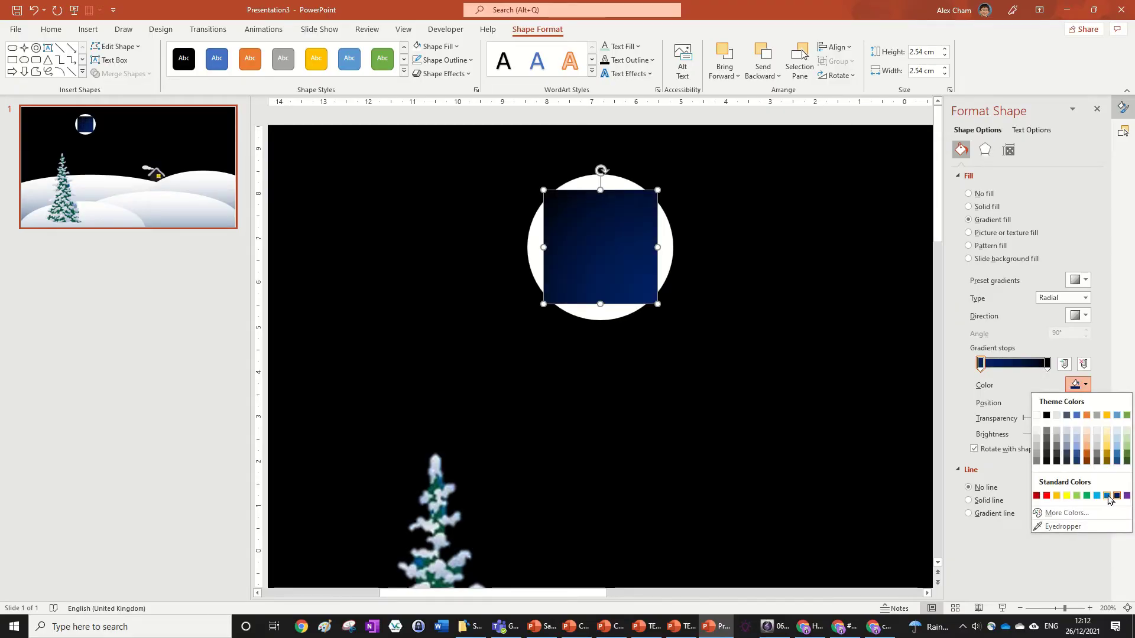
pyautogui.click(1106, 496)
# Change the last gradient stop of the square to the standard dark blue
pyautogui.click(1047, 363)
pyautogui.click(1085, 384)
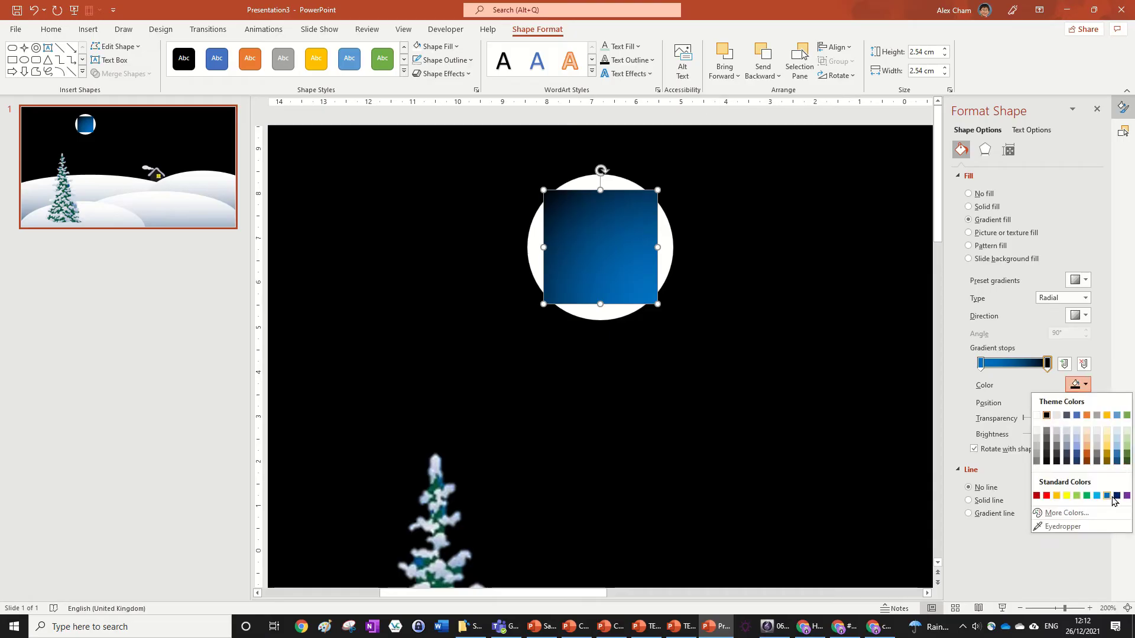
pyautogui.click(1106, 496)
pyautogui.click(1084, 385)
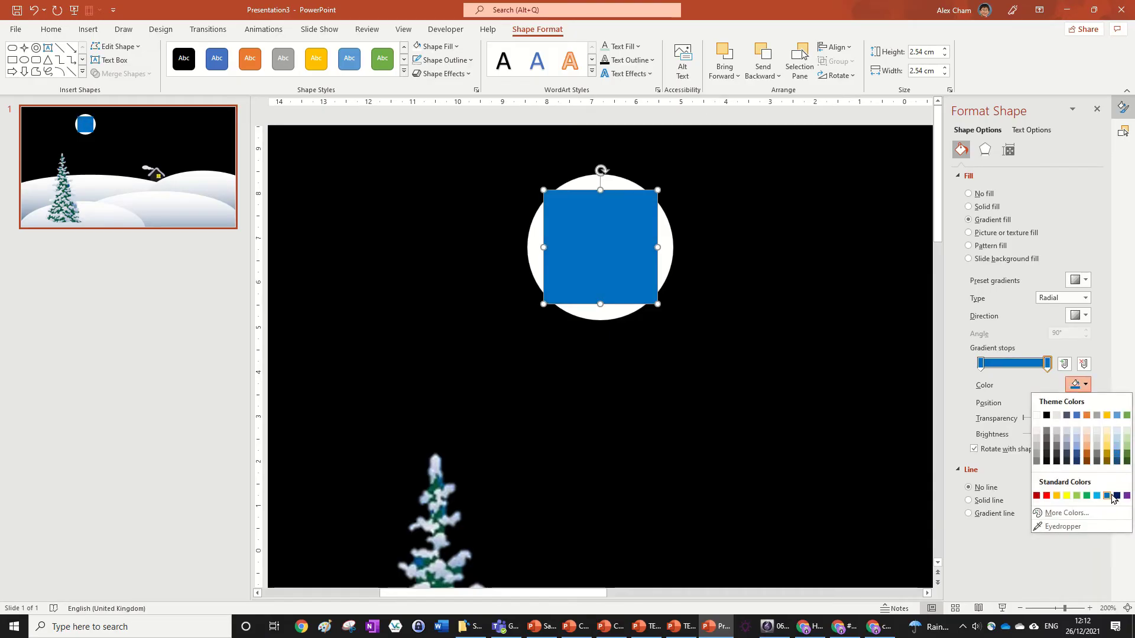
pyautogui.click(1116, 496)
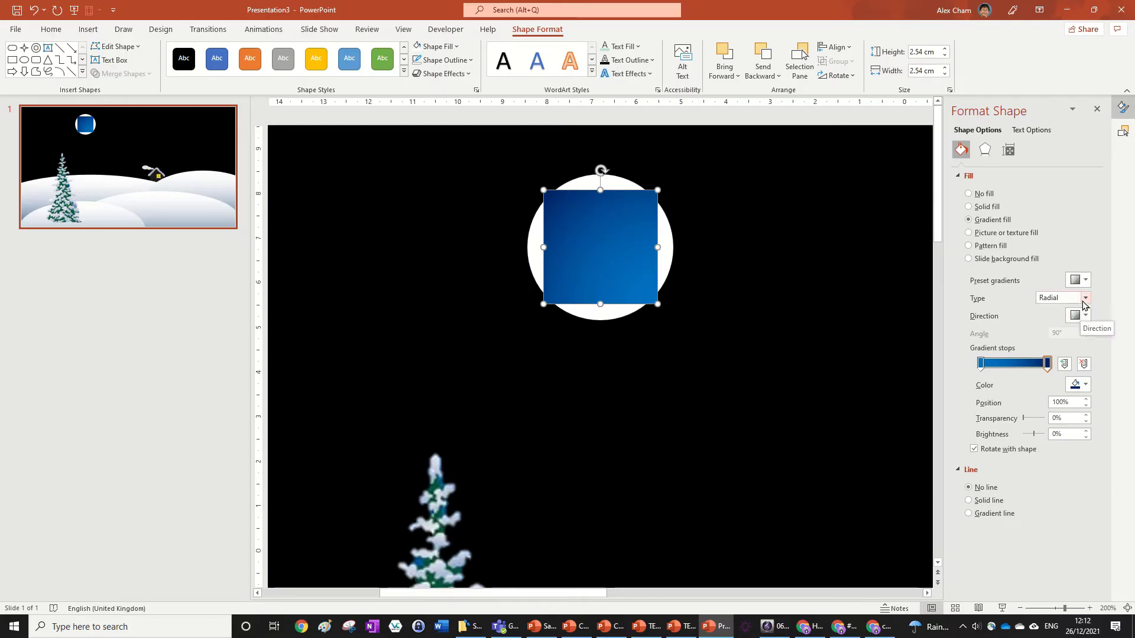
# Set the square's radial gradient to spread outward from the centre
pyautogui.click(1085, 280)
pyautogui.press('Escape')
pyautogui.click(1083, 317)
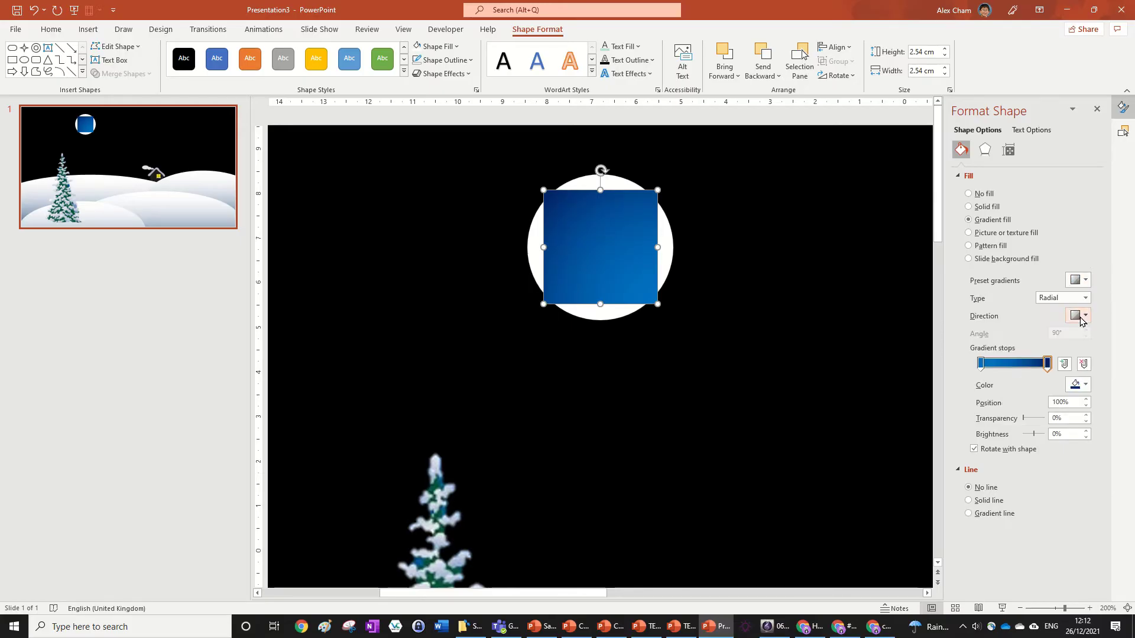
pyautogui.click(1067, 341)
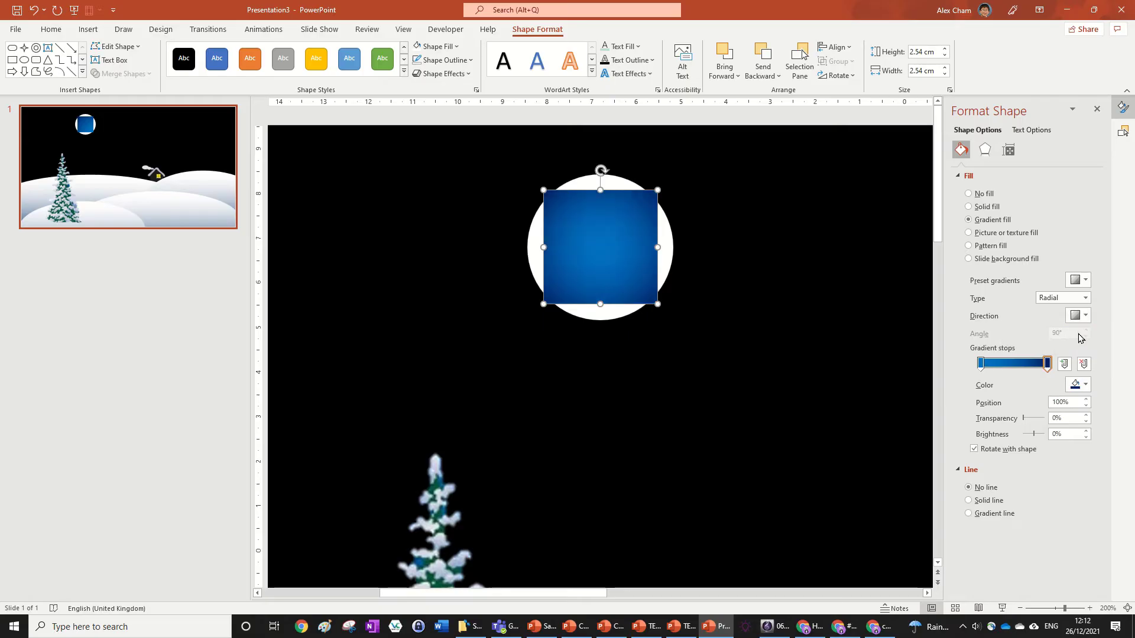
pyautogui.click(697, 189)
# Match the square's last gradient stop to the black night sky by sampling it with the Eyedropper, and deselect the square
pyautogui.click(627, 236)
pyautogui.scroll(-4, 732, 234)
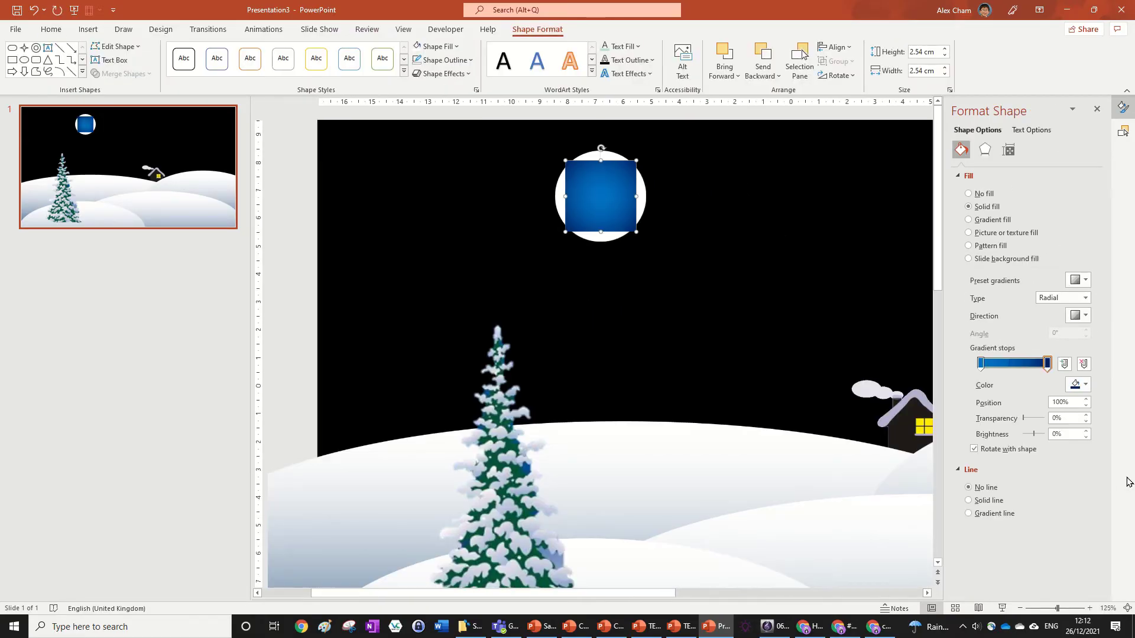
pyautogui.click(1085, 385)
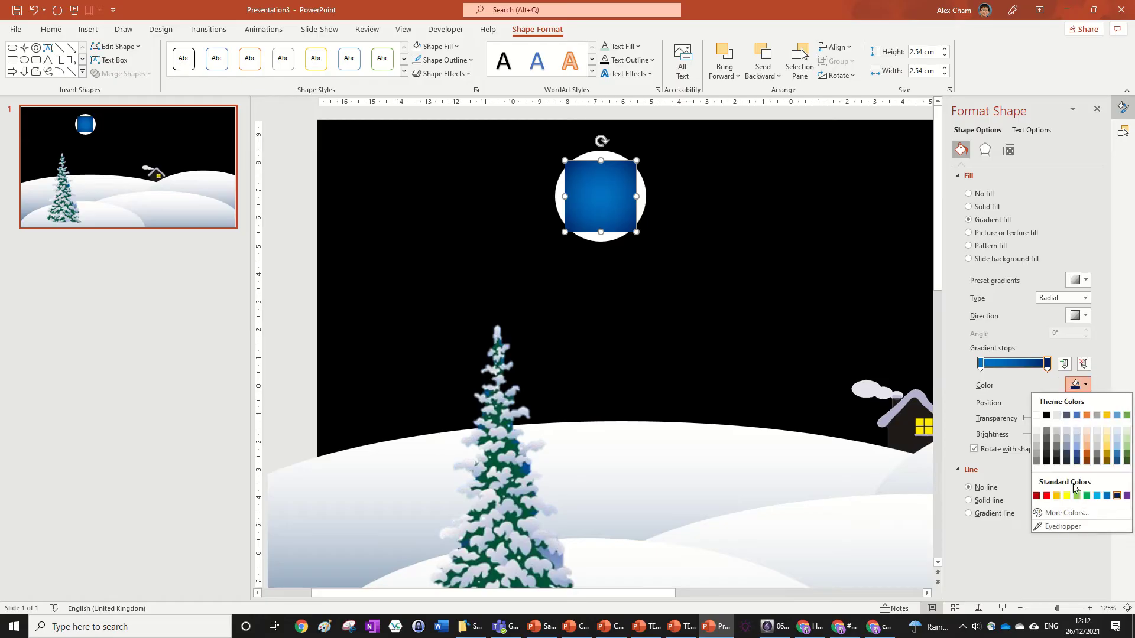
pyautogui.click(1064, 525)
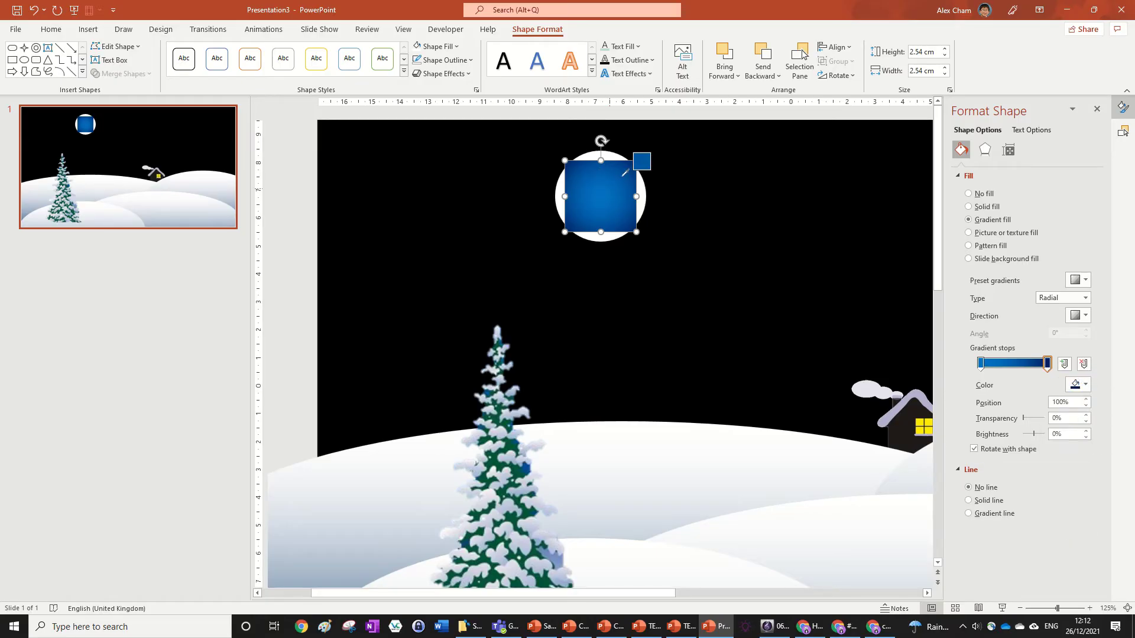
pyautogui.click(631, 146)
pyautogui.click(767, 162)
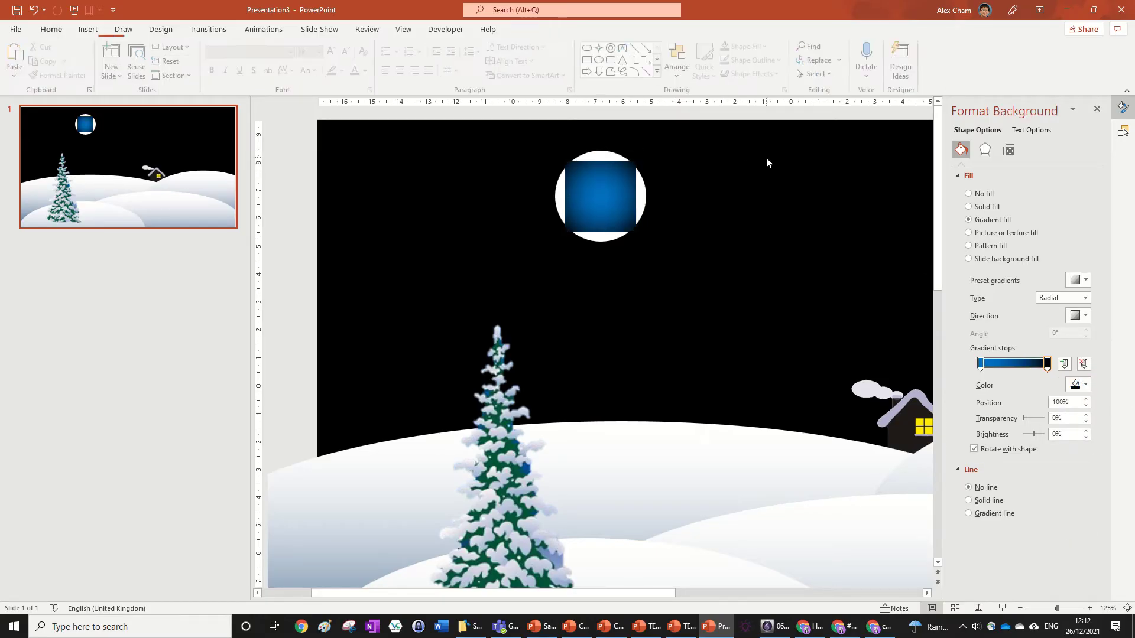
# Enlarge the gradient square about its centre into a rectangle about 34 cm high and 47.5 cm wide that covers the whole slide
pyautogui.click(607, 166)
pyautogui.scroll(-2, 720, 274)
pyautogui.scroll(-1, 722, 275)
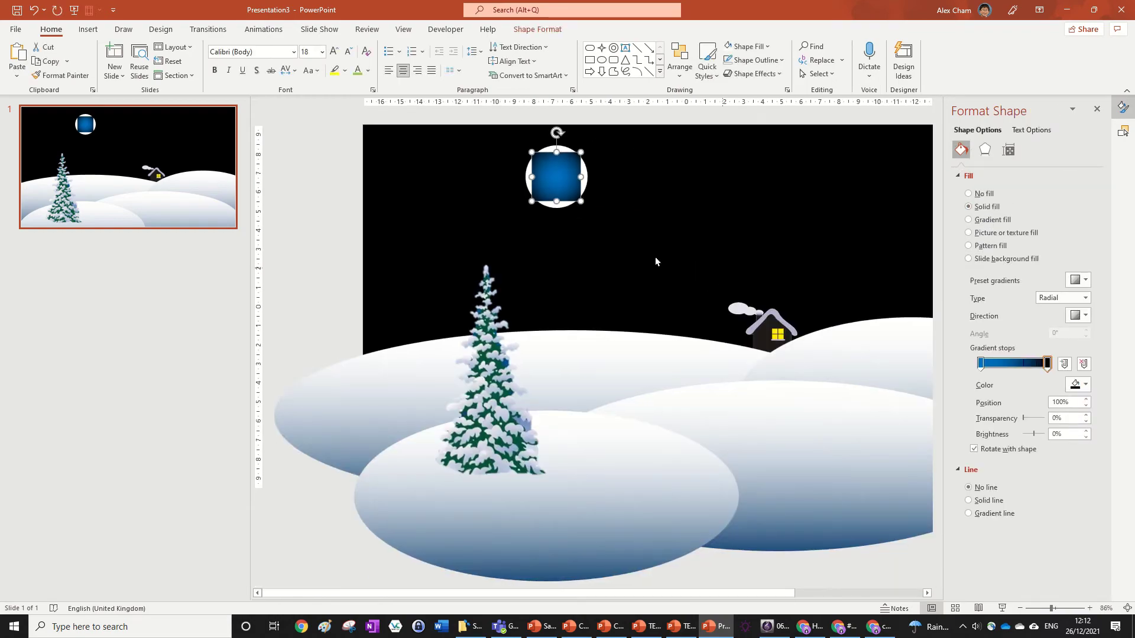
pyautogui.scroll(-1, 609, 230)
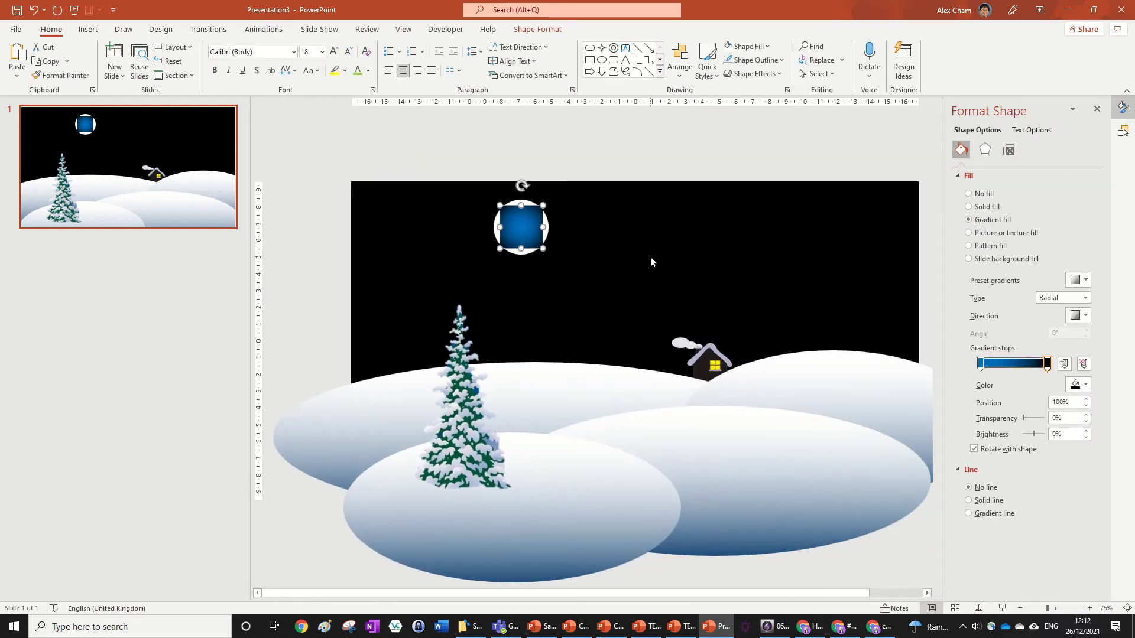
pyautogui.scroll(-5, 651, 262)
pyautogui.moveTo(560, 312); pyautogui.dragTo(722, 394)
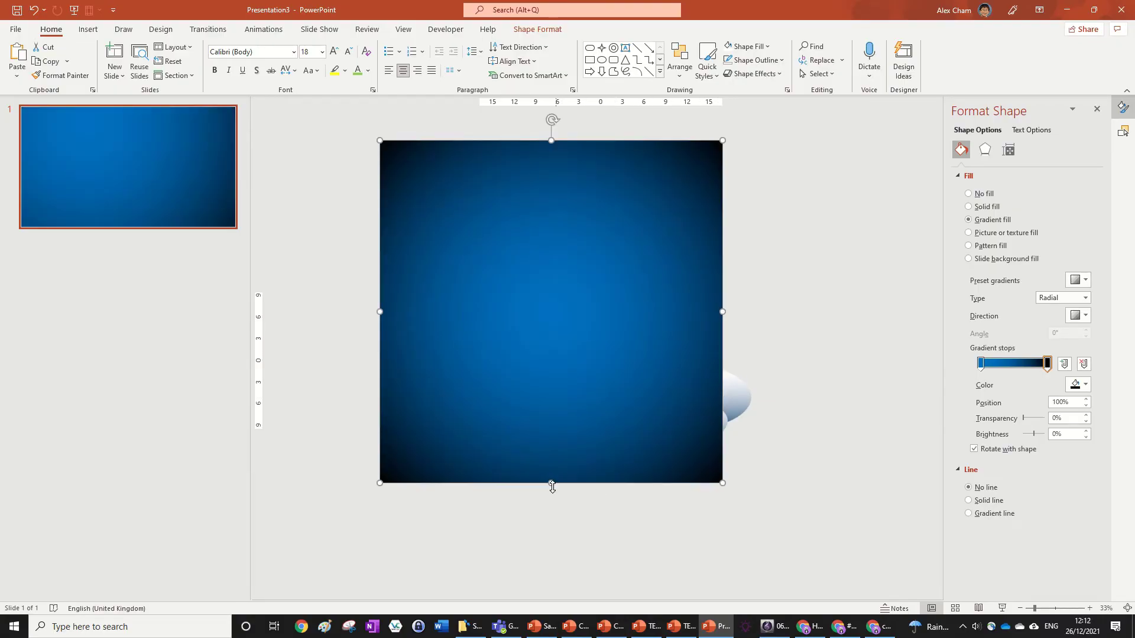
pyautogui.moveTo(554, 463); pyautogui.dragTo(638, 425)
pyautogui.click(632, 242)
pyautogui.click(632, 243)
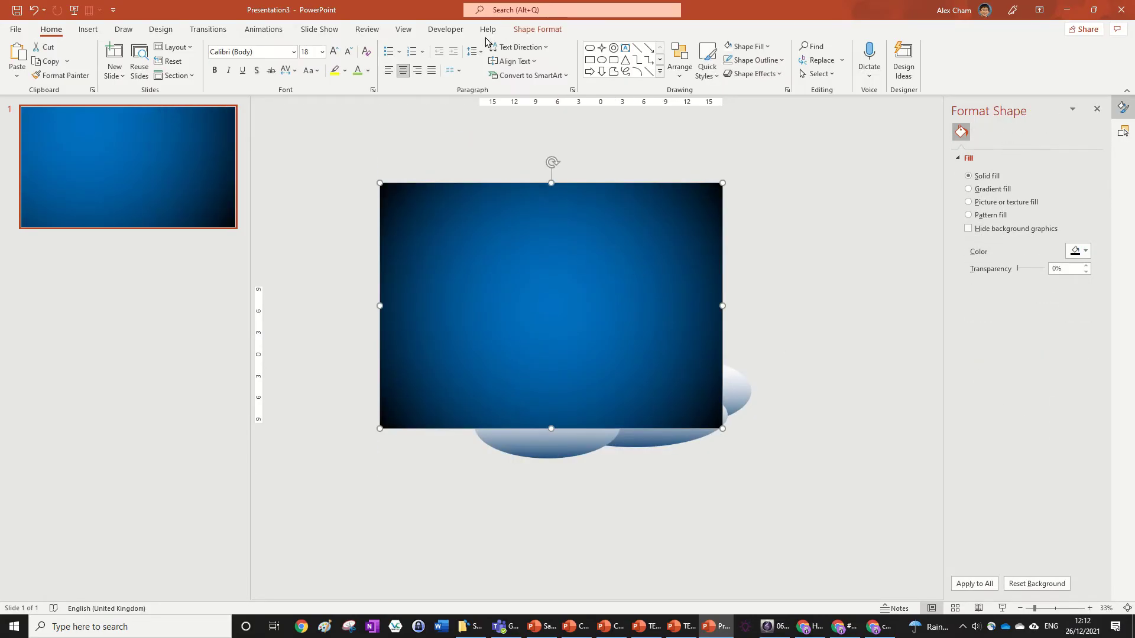
# Send the large blue gradient rectangle to the back, behind the moon, tree, cabin and hills
pyautogui.click(537, 29)
pyautogui.click(767, 74)
pyautogui.click(784, 108)
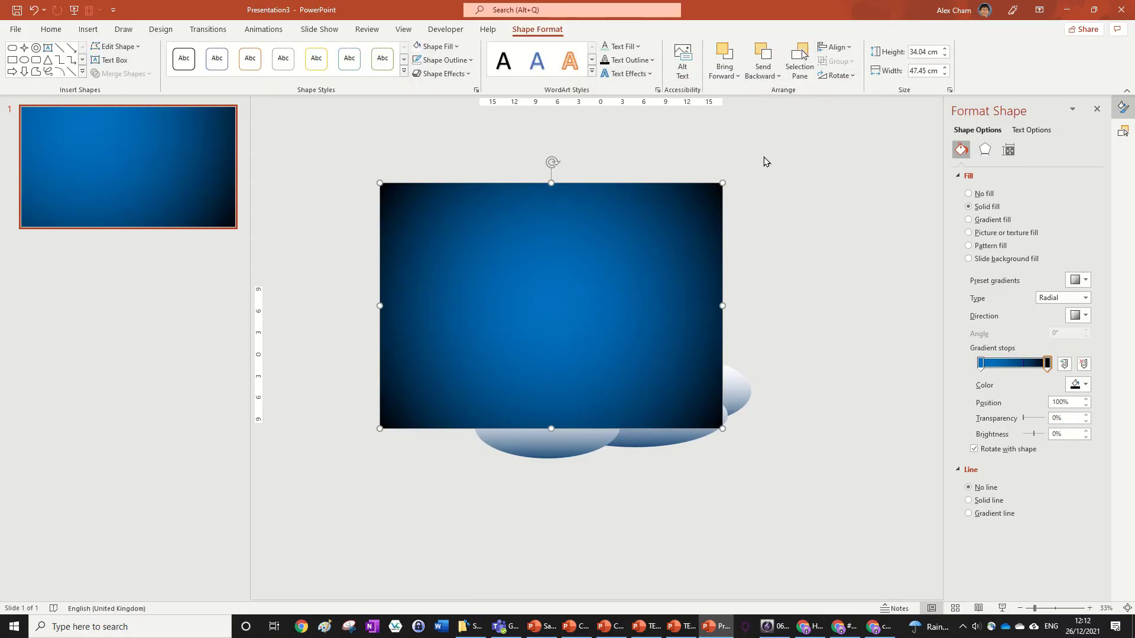